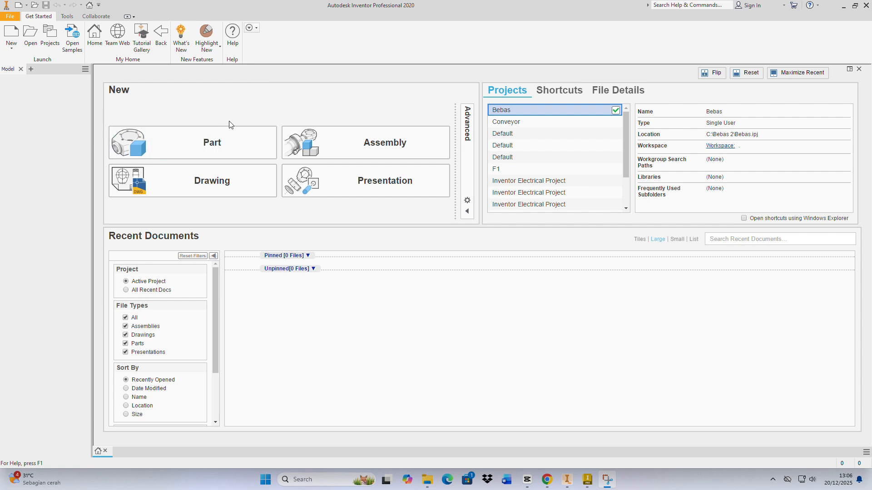
Step: Check the default template's measurement units and drawing standard without changing them
{"action": "left_click", "coordinate": [13, 35]}
{"action": "left_click", "coordinate": [618, 114]}
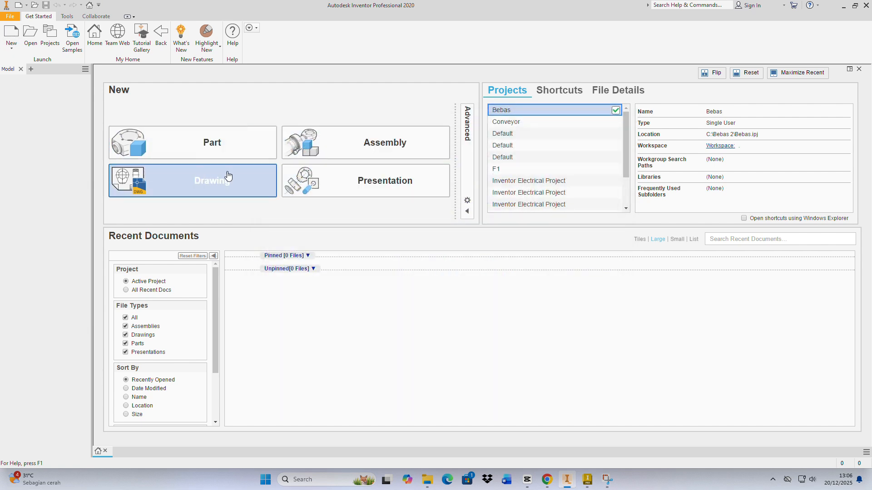
{"action": "left_click", "coordinate": [467, 200]}
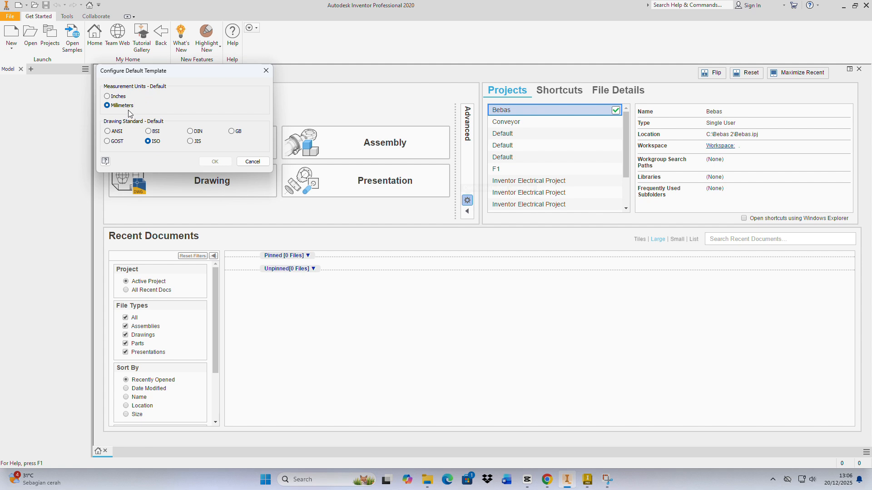
{"action": "left_click", "coordinate": [266, 70]}
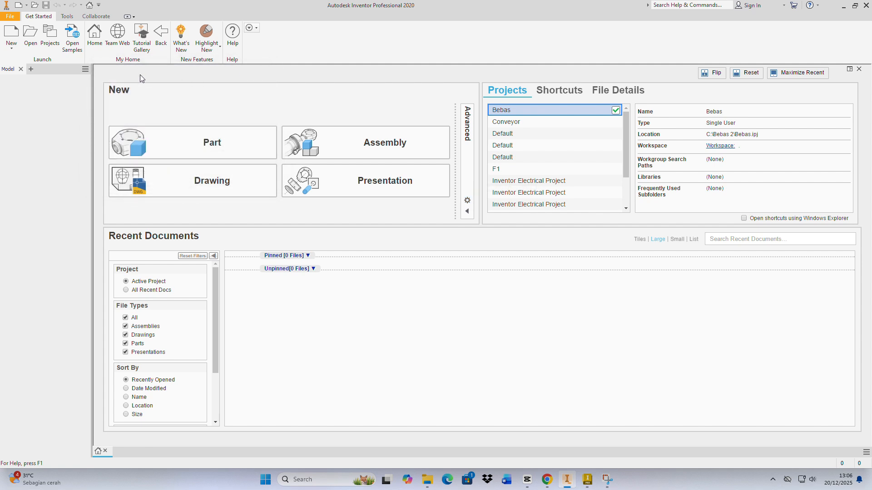
Step: Create a new part from the Metric Standard (mm).ipt template and start a 2D sketch on the front XY plane
{"action": "left_click", "coordinate": [12, 45]}
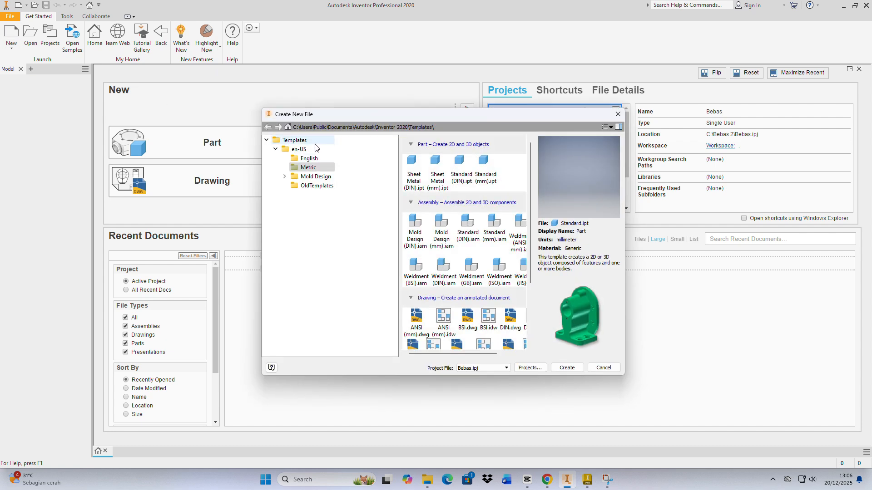
{"action": "left_click", "coordinate": [298, 150]}
{"action": "left_click", "coordinate": [312, 169]}
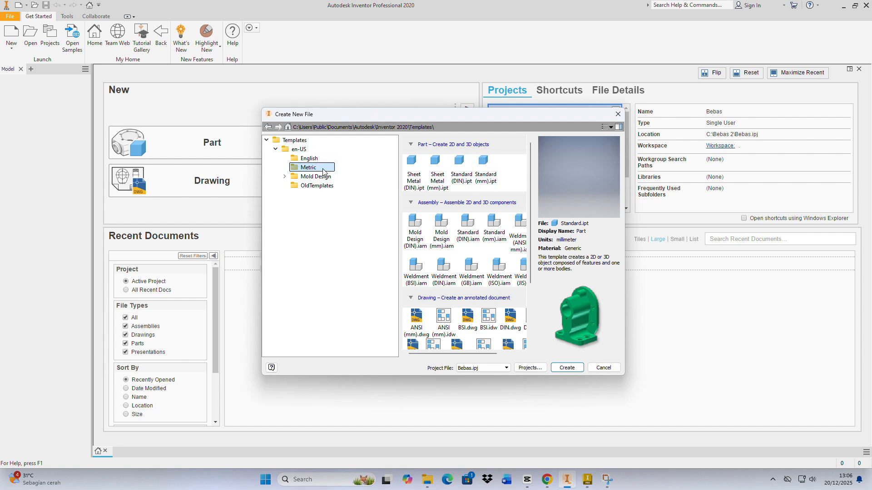
{"action": "left_click", "coordinate": [485, 169]}
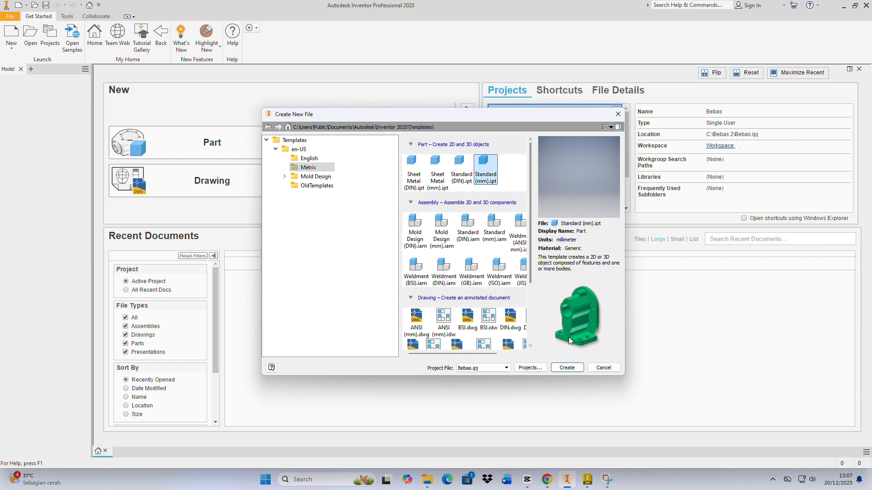
{"action": "left_click", "coordinate": [565, 368]}
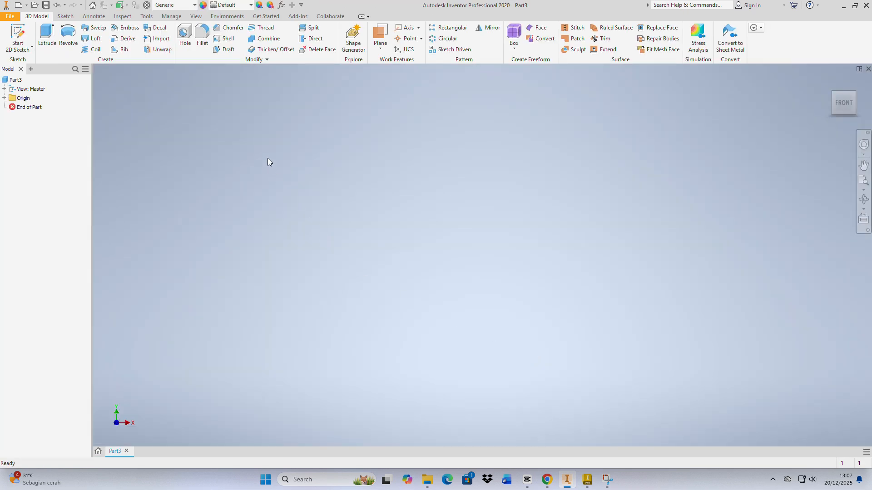
{"action": "left_click", "coordinate": [18, 36]}
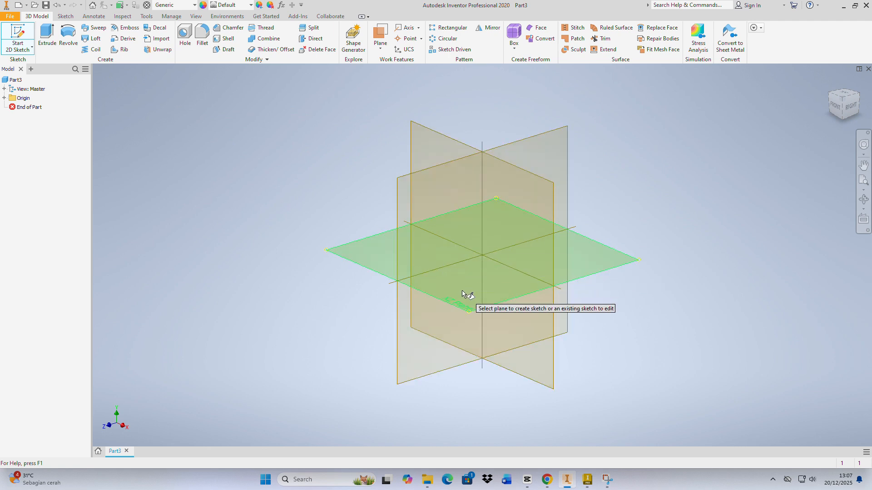
{"action": "left_click", "coordinate": [437, 137]}
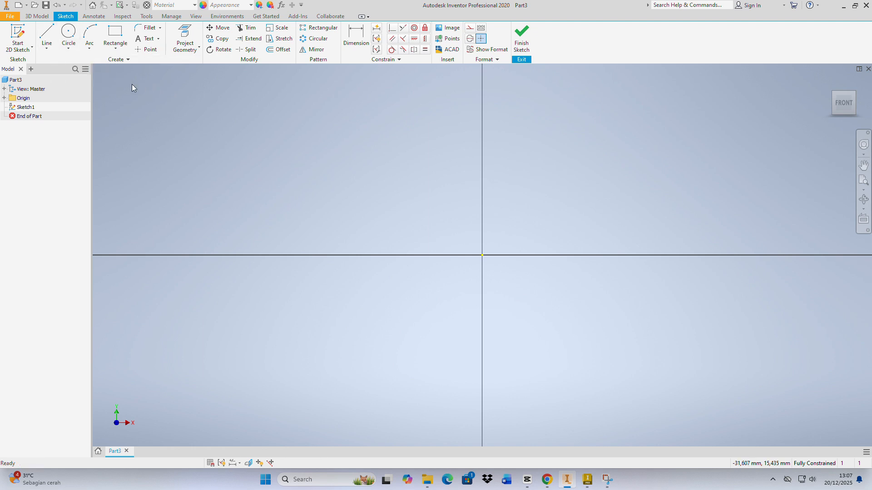
Step: Draw a vertical line about 13 mm long up from the origin, and delete it
{"action": "left_click", "coordinate": [47, 44]}
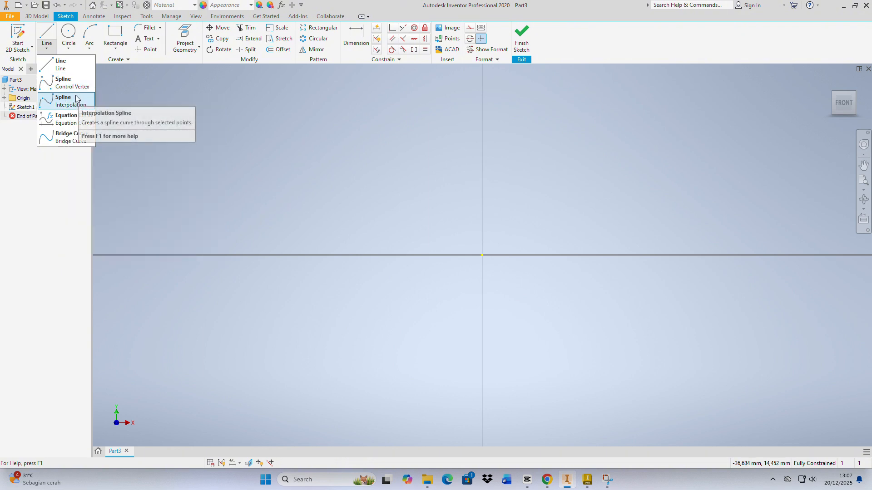
{"action": "left_click", "coordinate": [62, 66]}
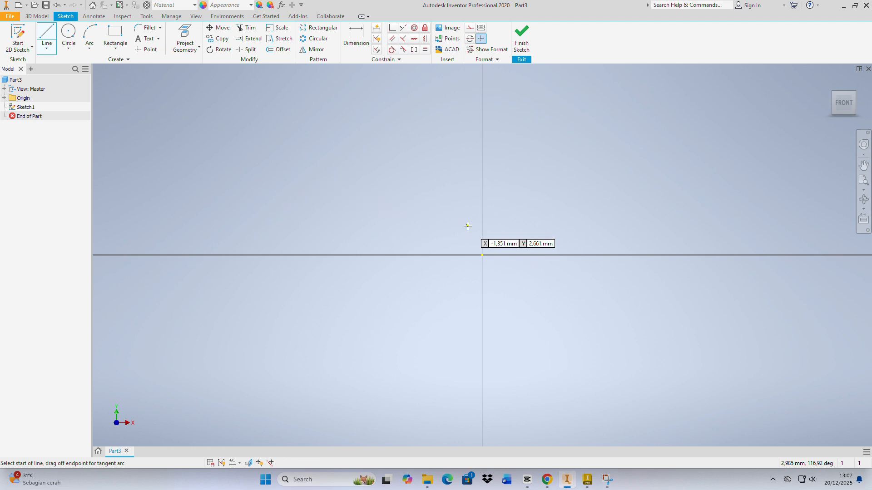
{"action": "left_click", "coordinate": [481, 255]}
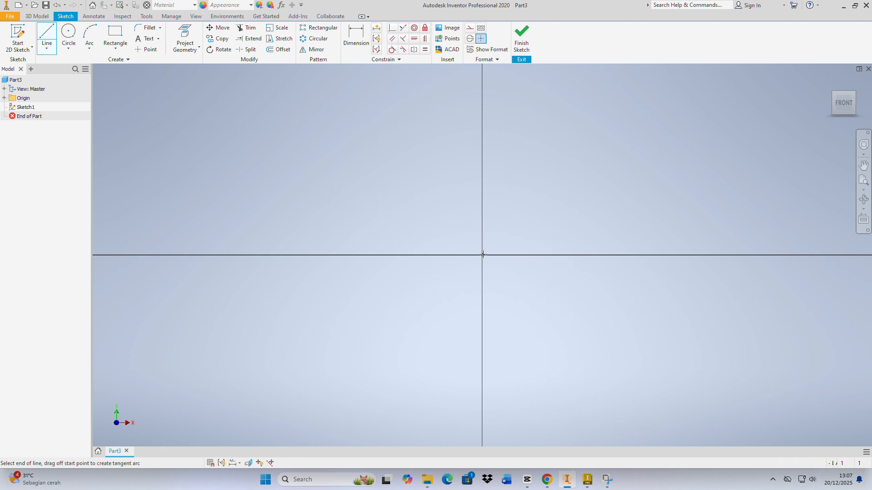
{"action": "left_click", "coordinate": [482, 110]}
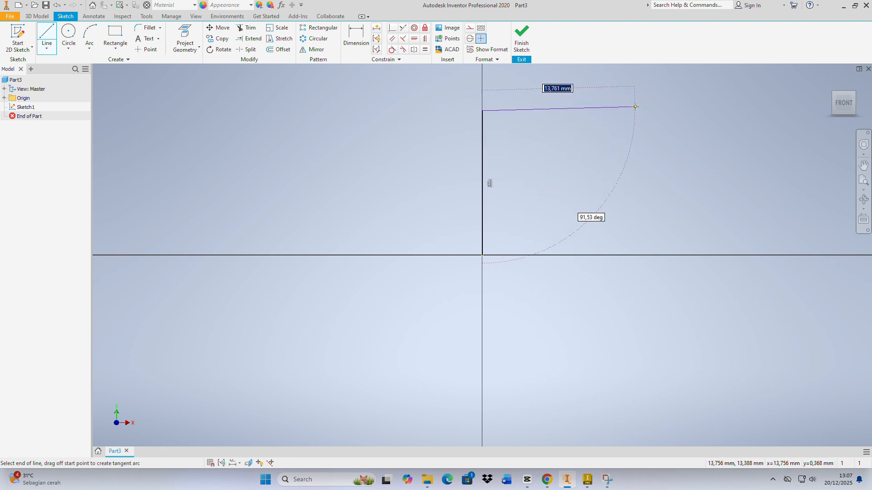
{"action": "key", "text": "Tab"}
{"action": "key", "text": "Escape"}
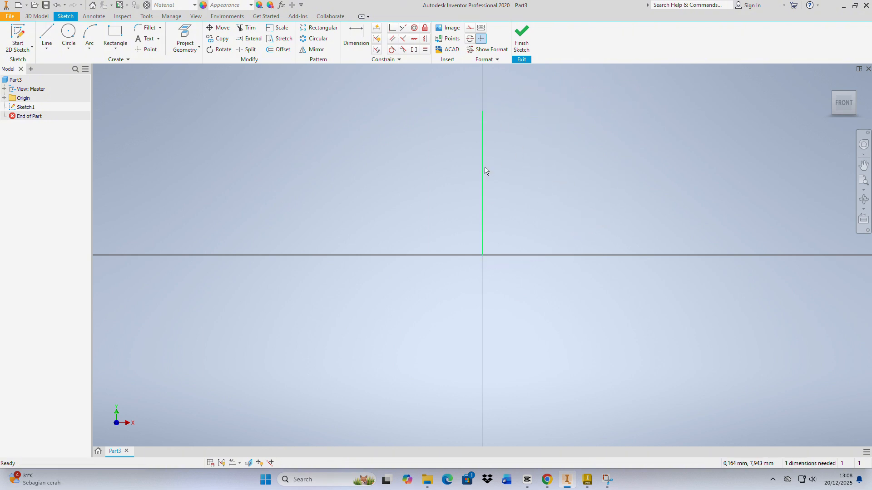
{"action": "left_click", "coordinate": [482, 173]}
{"action": "key", "text": "Delete"}
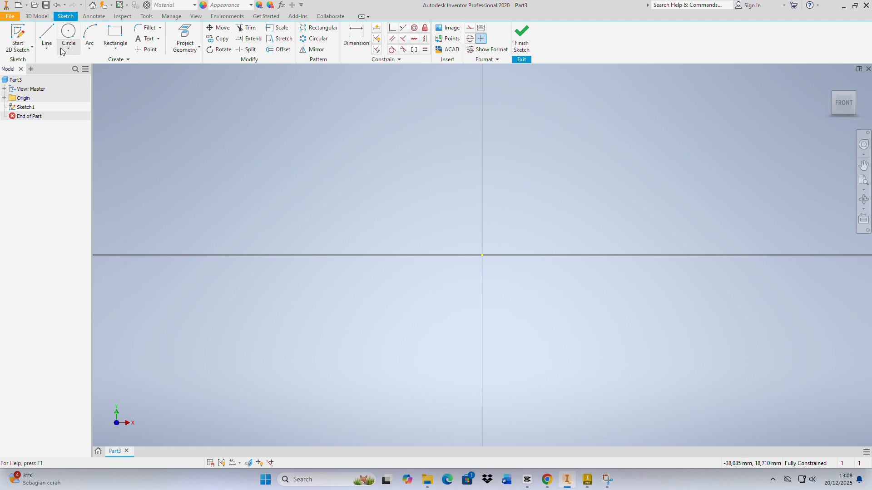
{"action": "left_click", "coordinate": [79, 58]}
{"action": "left_click", "coordinate": [74, 49]}
{"action": "left_click", "coordinate": [78, 65]}
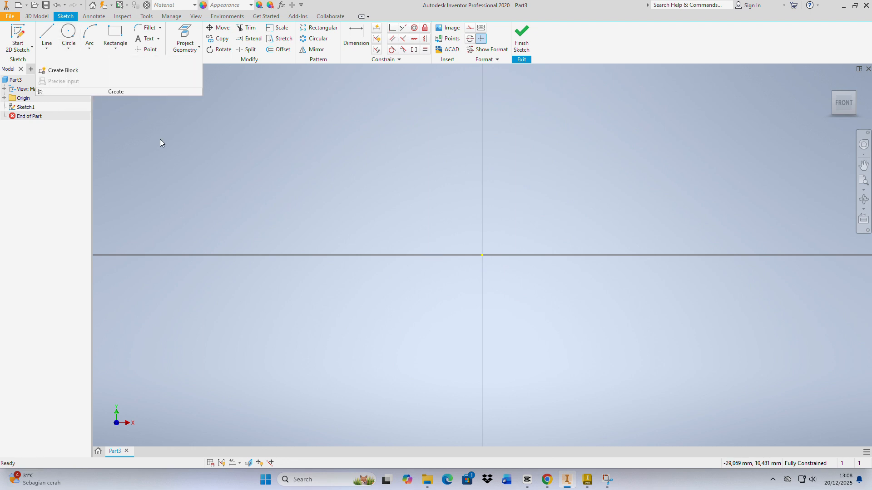
{"action": "left_click", "coordinate": [68, 48]}
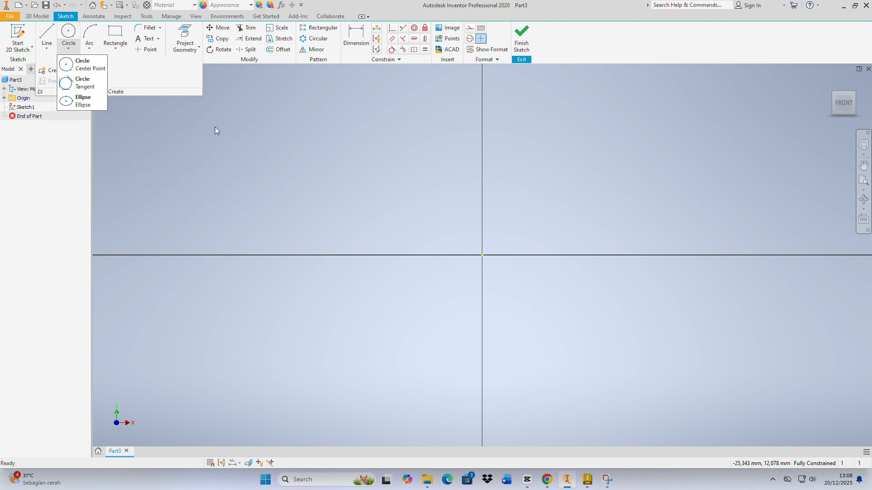
{"action": "left_click", "coordinate": [75, 44]}
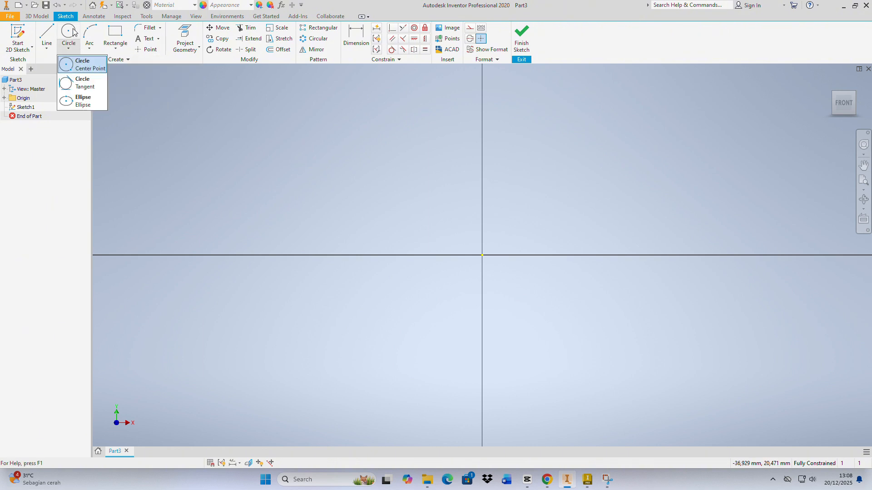
{"action": "left_click", "coordinate": [75, 32]}
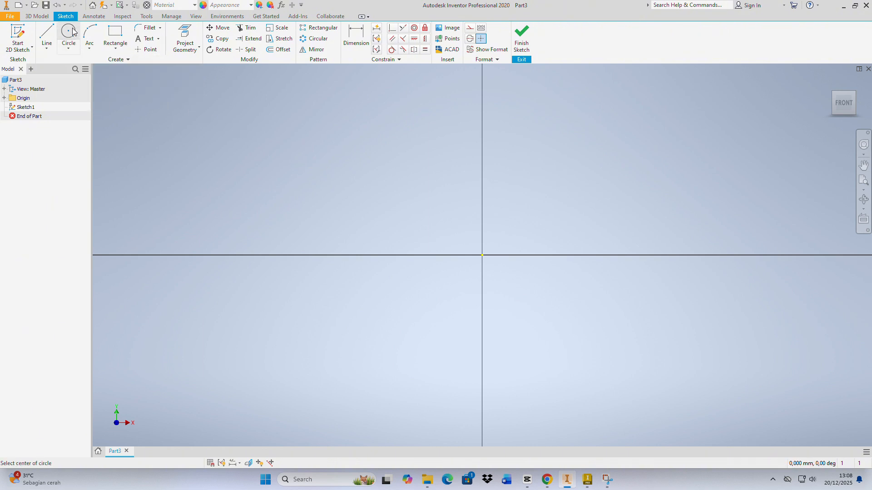
{"action": "left_click", "coordinate": [482, 255]}
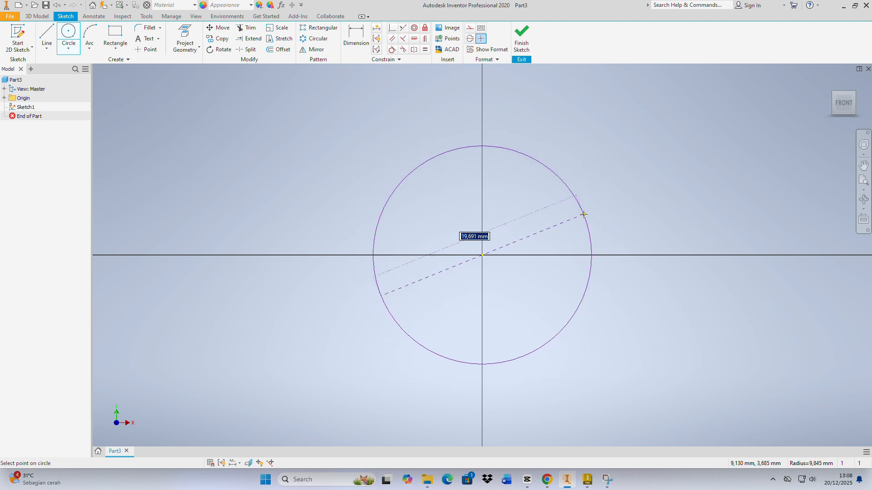
{"action": "key", "text": "Escape"}
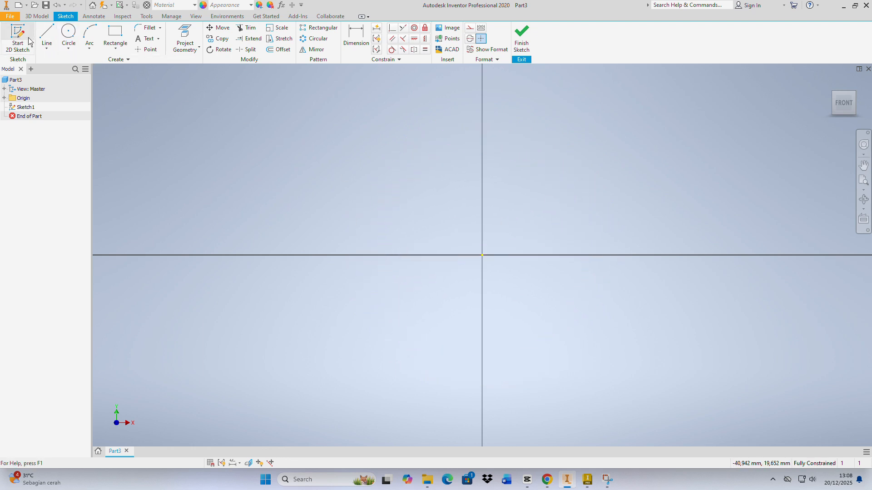
Step: Draw a vertical line about 10 mm long above the horizontal axis, about 10 mm left of the origin
{"action": "left_click", "coordinate": [47, 35]}
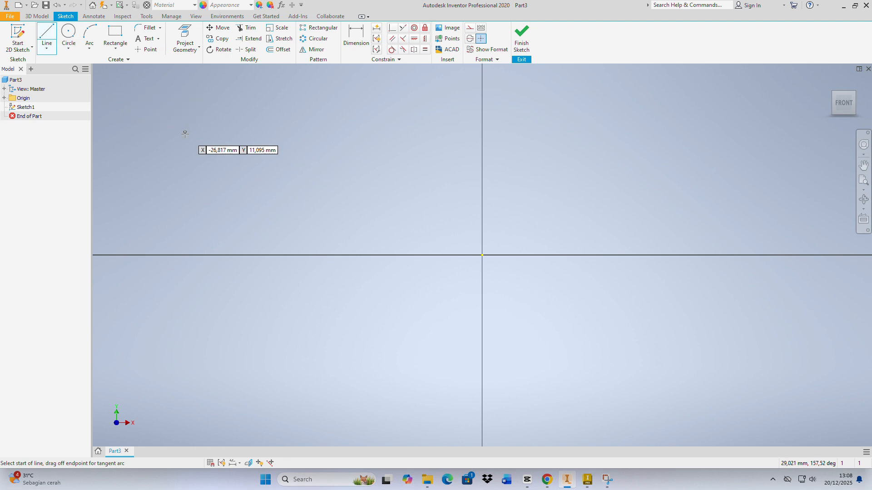
{"action": "left_click", "coordinate": [369, 211]}
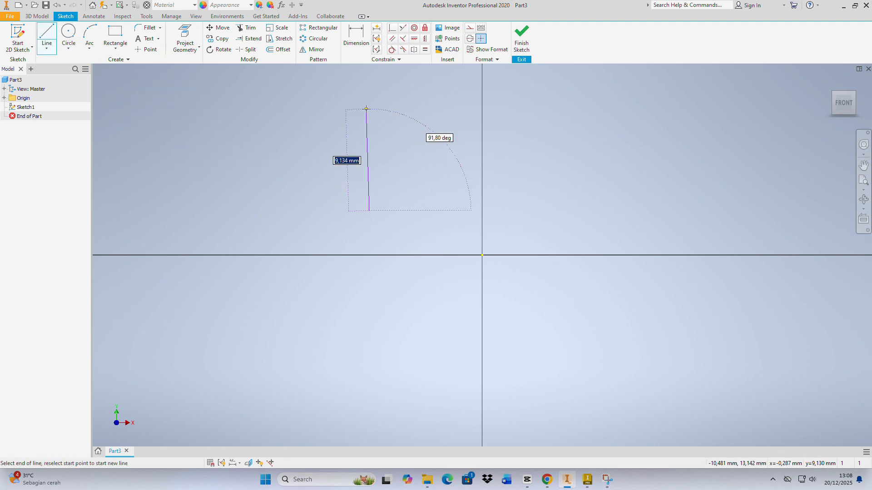
{"action": "left_click", "coordinate": [370, 100]}
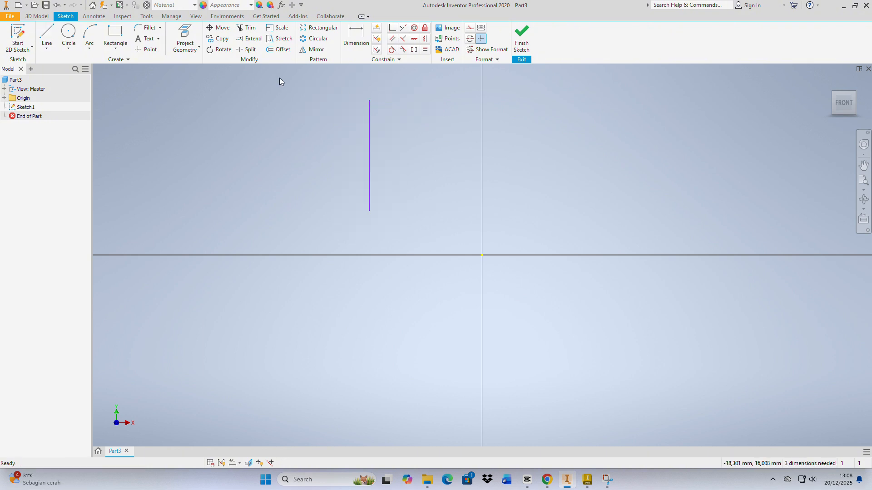
Step: Draw a center-point circle about 9.6 mm in diameter, centered on the upper end of the vertical line
{"action": "left_click", "coordinate": [68, 34]}
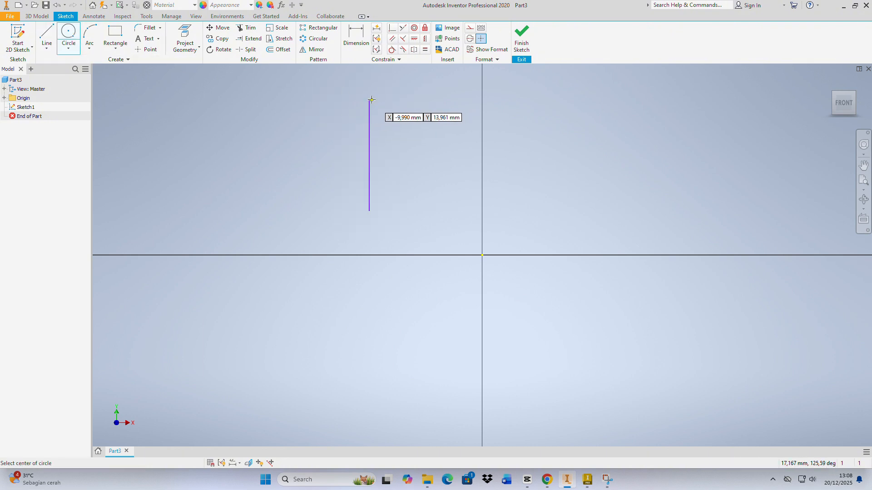
{"action": "left_click", "coordinate": [369, 100]}
{"action": "left_click", "coordinate": [423, 101]}
{"action": "right_click", "coordinate": [422, 101]}
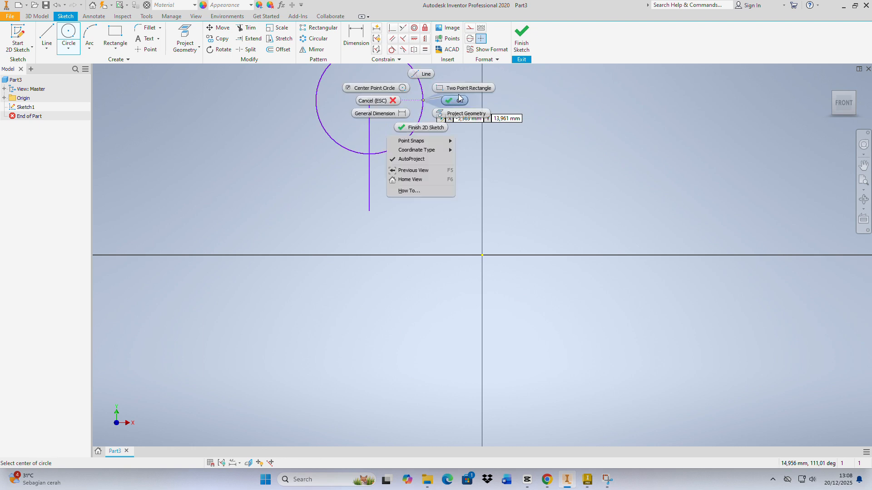
{"action": "left_click", "coordinate": [453, 100]}
{"action": "left_click", "coordinate": [69, 34]}
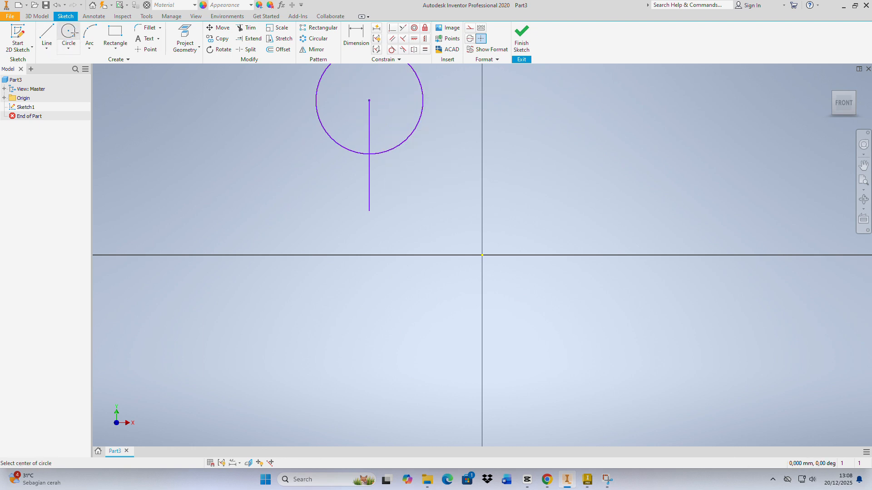
{"action": "key", "text": "Escape"}
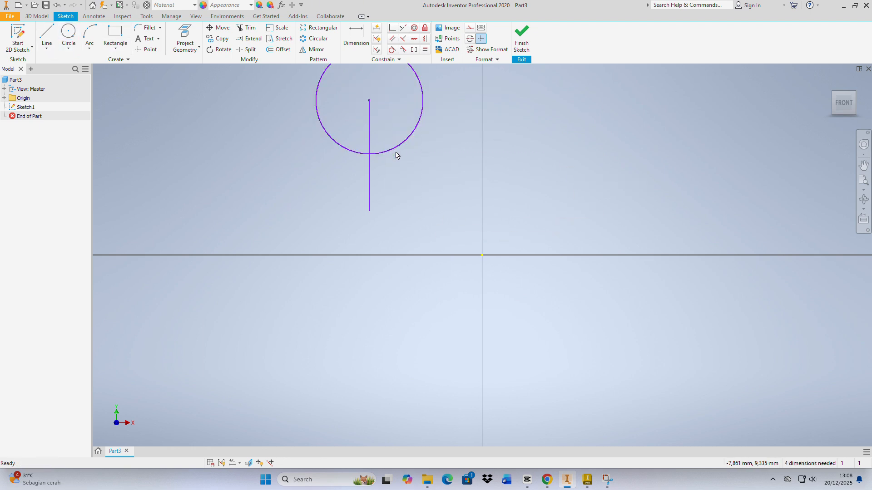
Step: Draw a three-point arc with a radius of about 8 mm to the right of the vertical axis, opening downward
{"action": "middle_click_drag", "start_coordinate": [431, 139], "coordinate": [363, 204]}
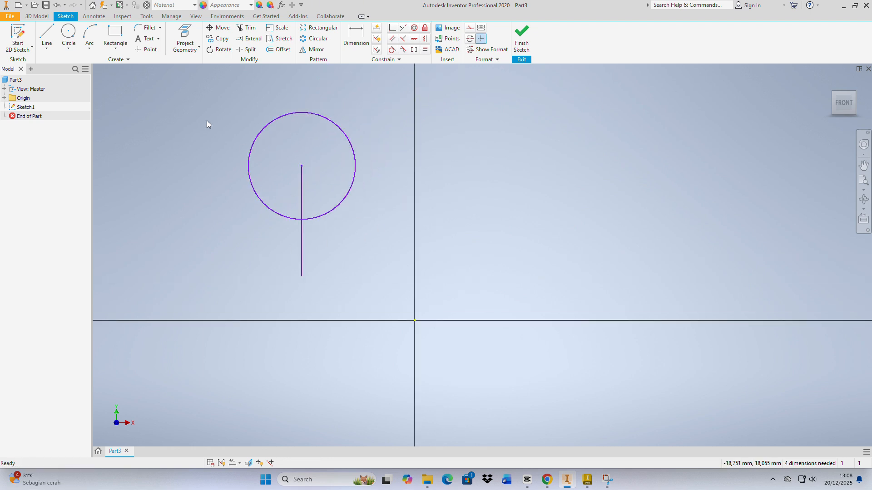
{"action": "left_click", "coordinate": [90, 48]}
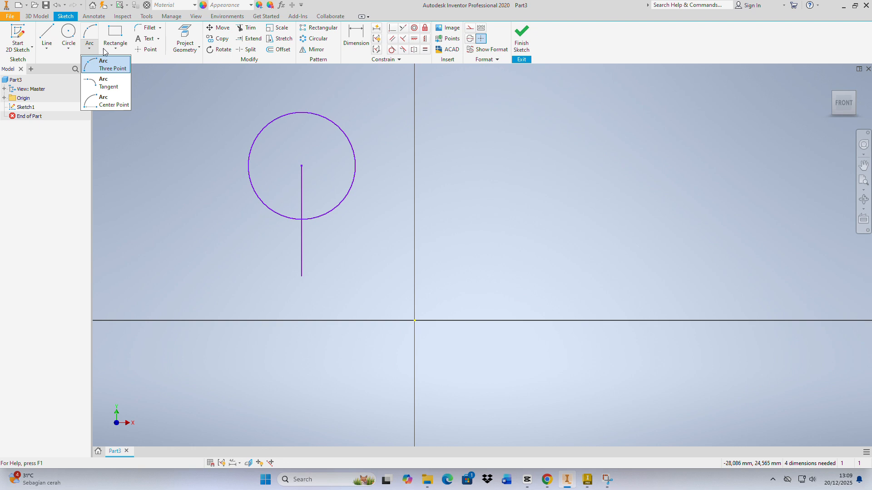
{"action": "left_click", "coordinate": [94, 49]}
{"action": "left_click", "coordinate": [90, 47]}
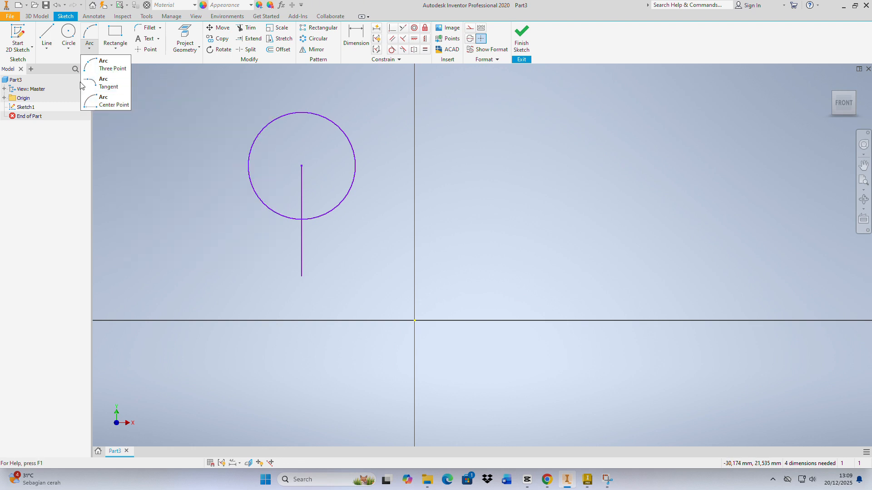
{"action": "left_click", "coordinate": [119, 67]}
{"action": "middle_click_drag", "start_coordinate": [410, 239], "coordinate": [380, 230]}
{"action": "middle_click_drag", "start_coordinate": [384, 153], "coordinate": [363, 177]}
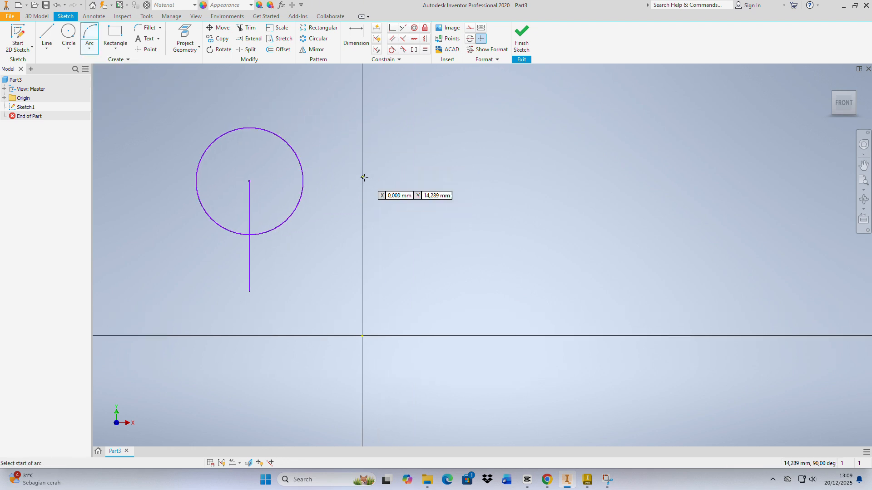
{"action": "left_click", "coordinate": [388, 137]}
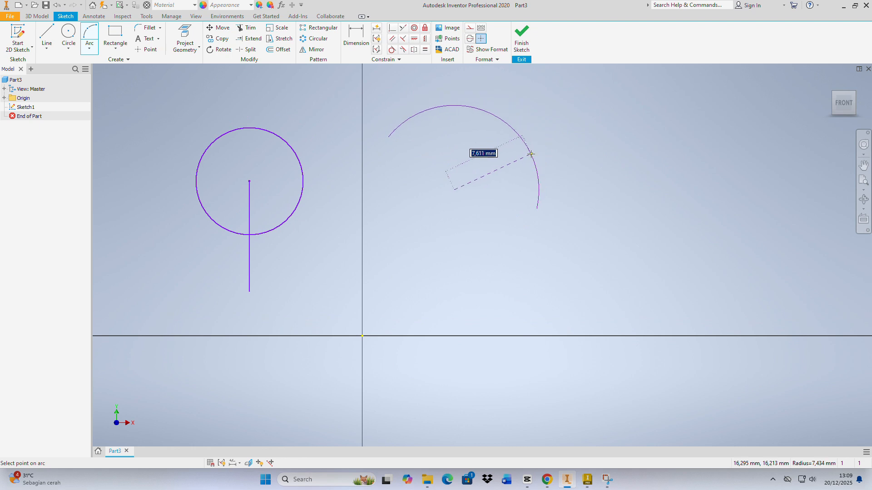
{"action": "left_click", "coordinate": [535, 175]}
{"action": "key", "text": "Escape"}
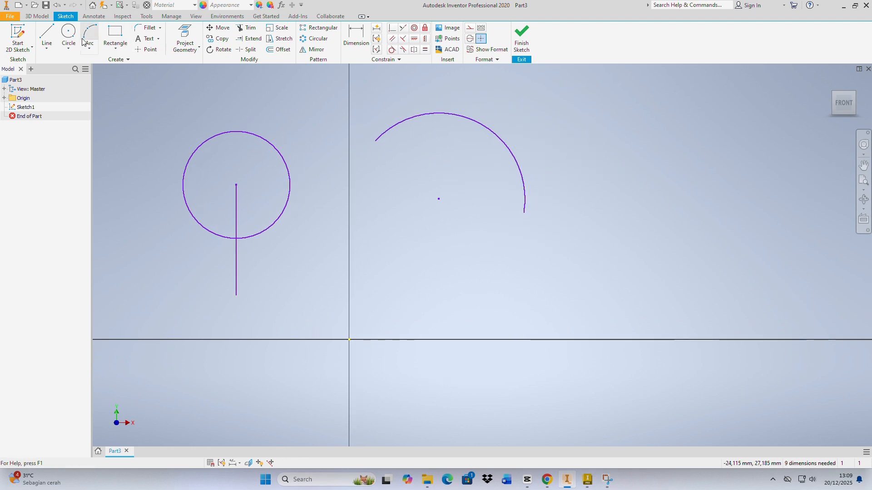
Step: Draw a 10 mm horizontal line below the large arc, starting directly beneath the arc's center point and running to the right
{"action": "left_click", "coordinate": [47, 37]}
{"action": "middle_click_drag", "start_coordinate": [475, 259], "coordinate": [428, 244]}
{"action": "left_click", "coordinate": [392, 254]}
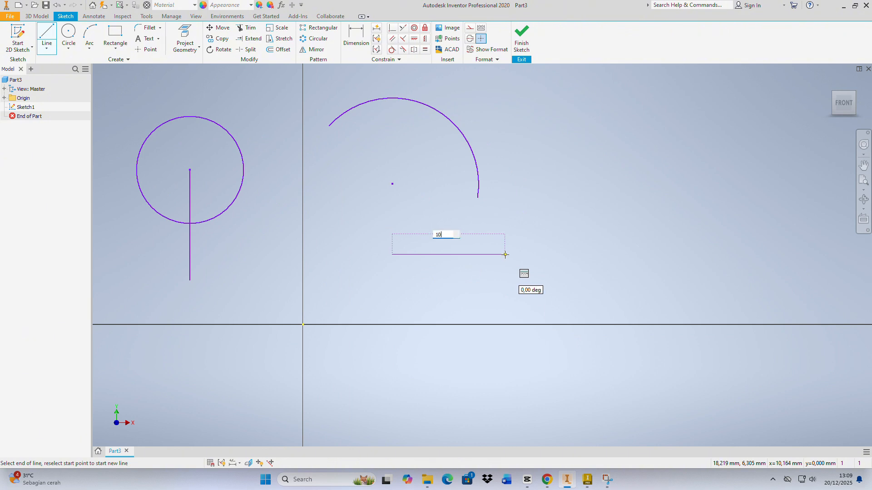
{"action": "key", "text": "Tab"}
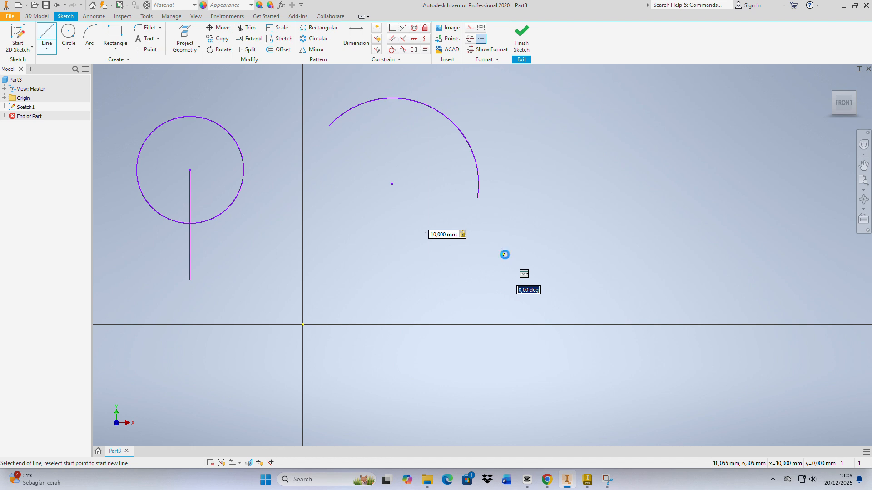
{"action": "left_click", "coordinate": [503, 254]}
{"action": "right_click", "coordinate": [504, 255]}
{"action": "left_click", "coordinate": [529, 255]}
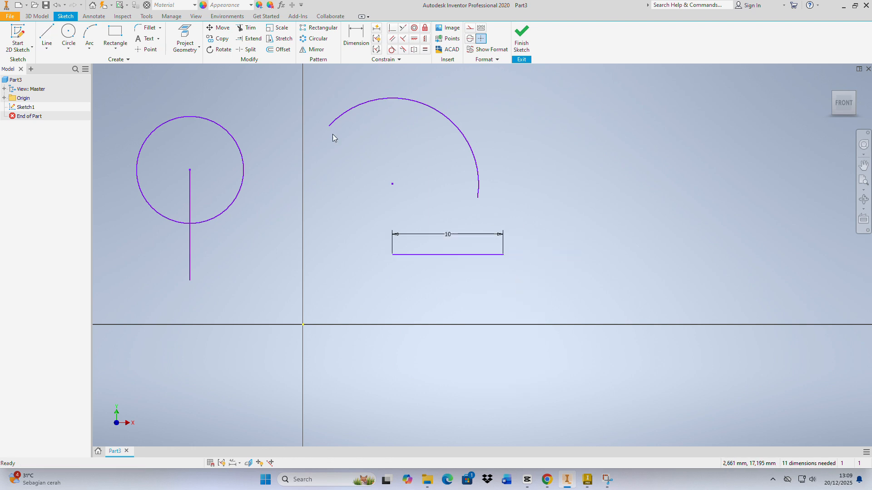
Step: Draw a three-point arc with a 5 mm radius below the 10 mm line, joining its two endpoints
{"action": "left_click", "coordinate": [89, 42]}
{"action": "left_click", "coordinate": [392, 255]}
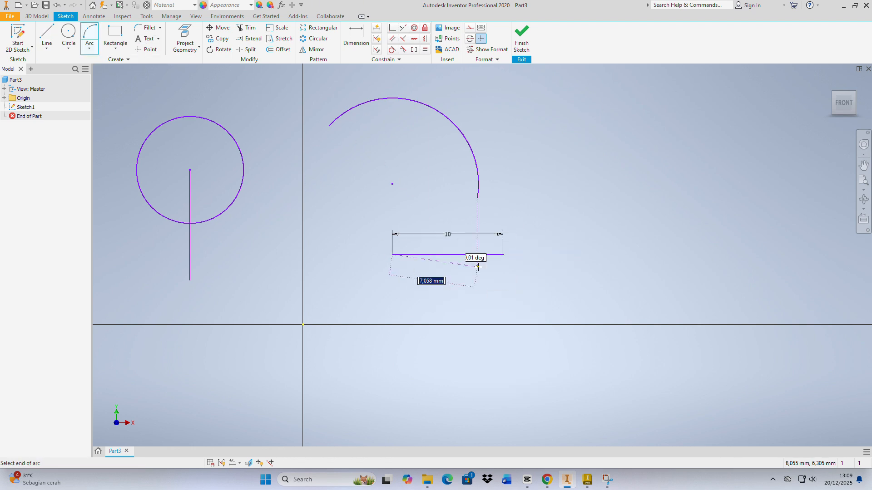
{"action": "left_click", "coordinate": [504, 255]}
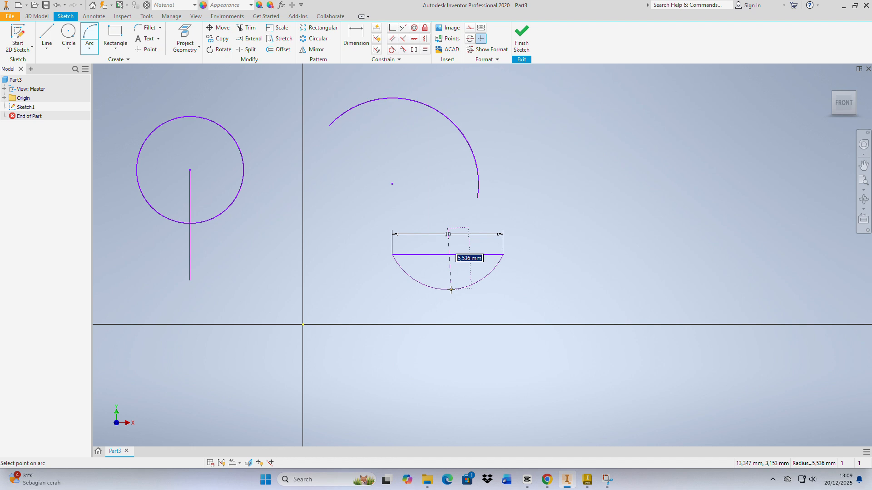
{"action": "type", "text": "5"}
{"action": "key", "text": "Return"}
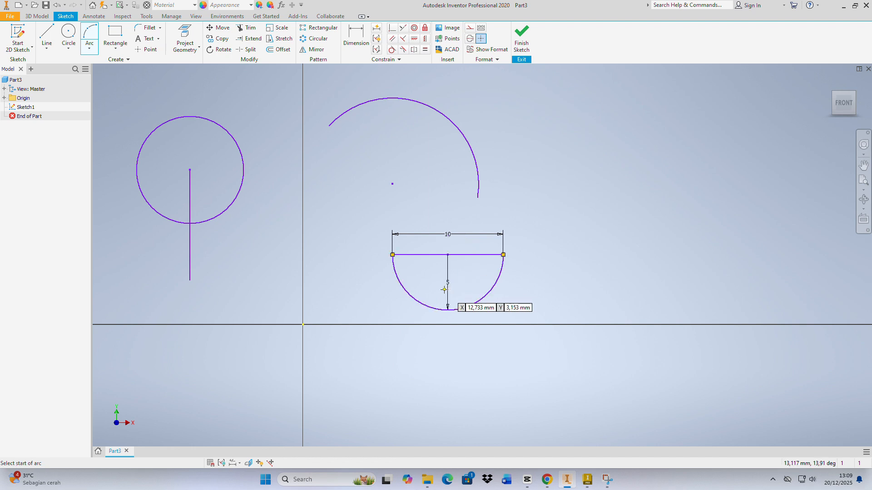
{"action": "right_click", "coordinate": [449, 288]}
{"action": "left_click", "coordinate": [495, 304]}
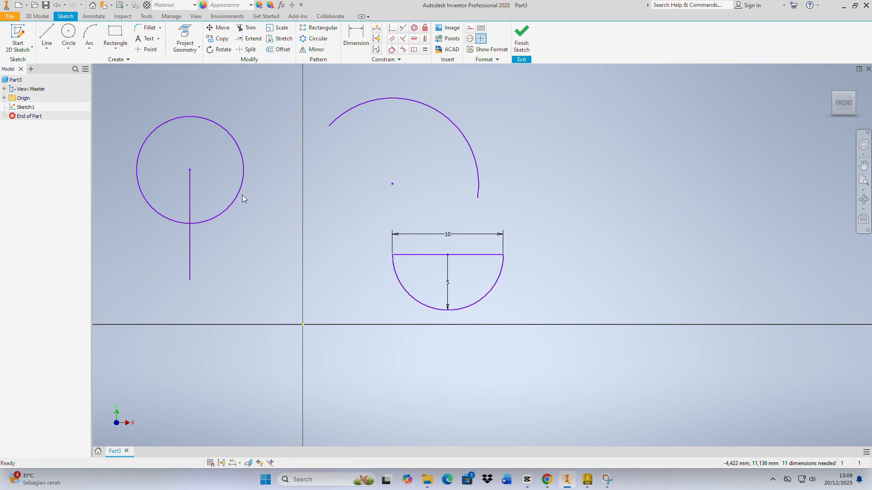
{"action": "left_click", "coordinate": [115, 51]}
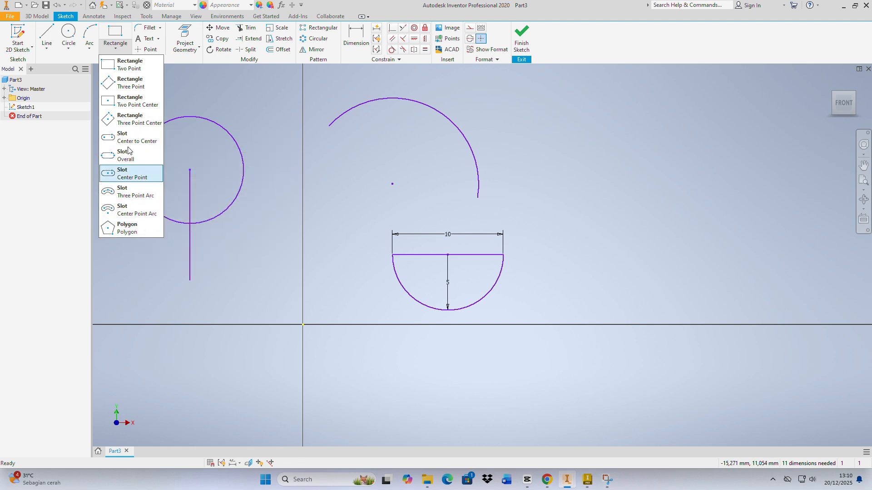
{"action": "left_click", "coordinate": [208, 92]}
{"action": "left_click", "coordinate": [114, 53]}
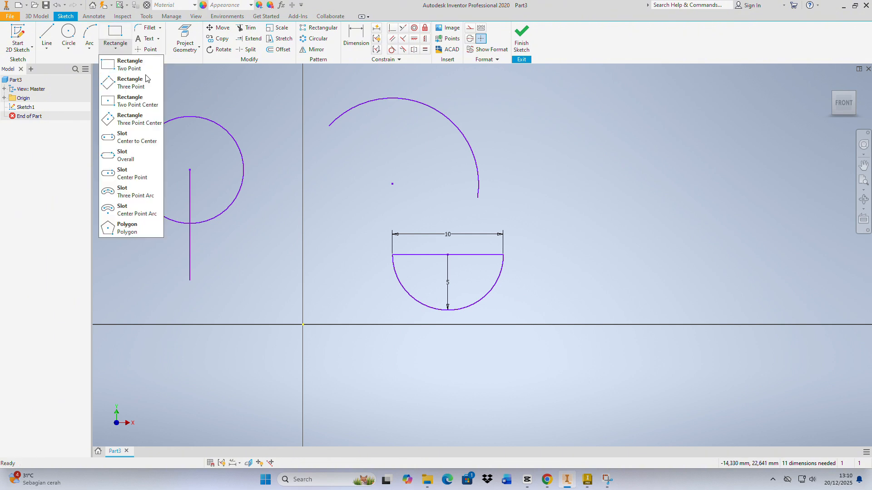
{"action": "left_click", "coordinate": [136, 65]}
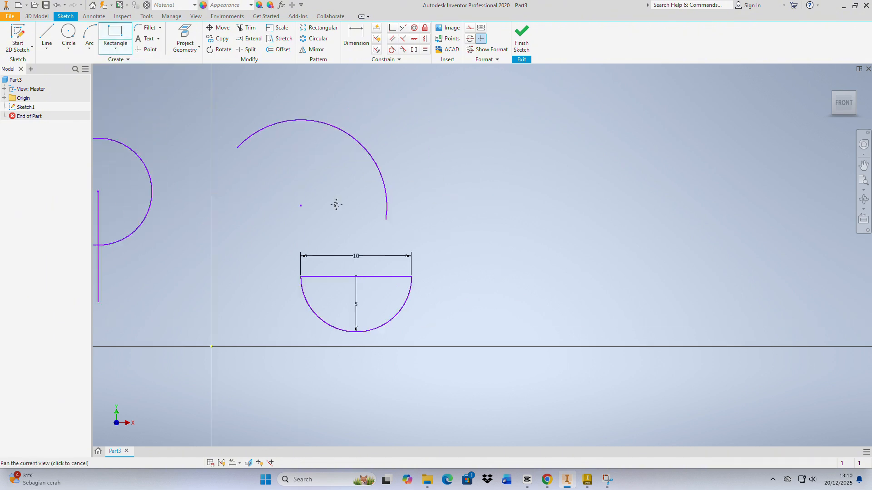
{"action": "middle_click_drag", "start_coordinate": [350, 288], "coordinate": [414, 254]}
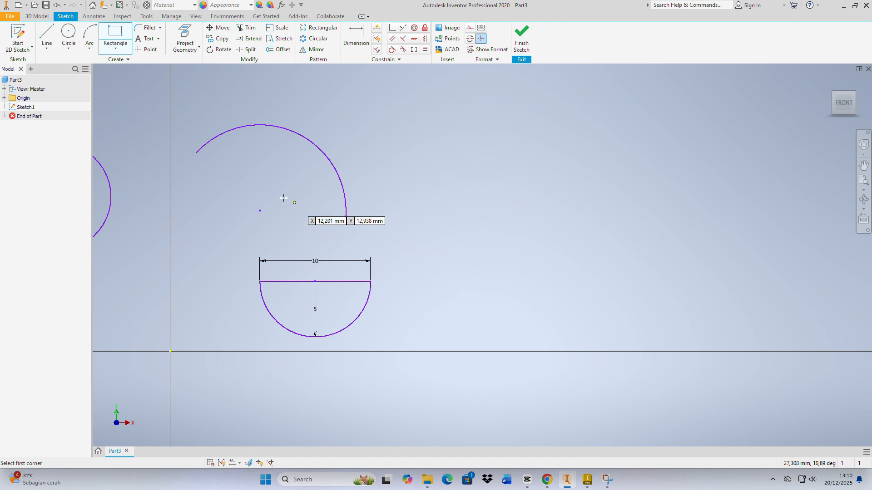
{"action": "middle_click_drag", "start_coordinate": [207, 294], "coordinate": [213, 287]}
{"action": "scroll", "coordinate": [286, 273], "scroll_direction": "up", "scroll_amount": 5}
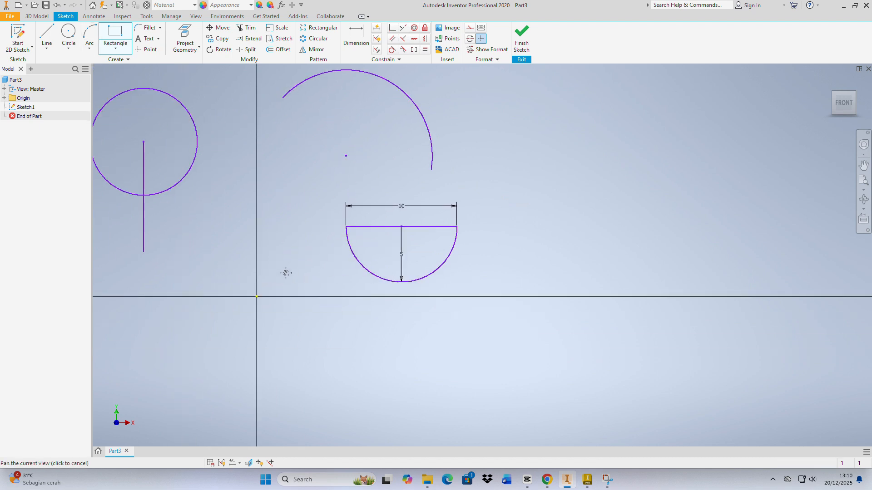
{"action": "key", "text": "Escape"}
Step: Delete all the geometry in the sketch and undo the deletion
{"action": "left_click_drag", "start_coordinate": [483, 162], "coordinate": [286, 293]}
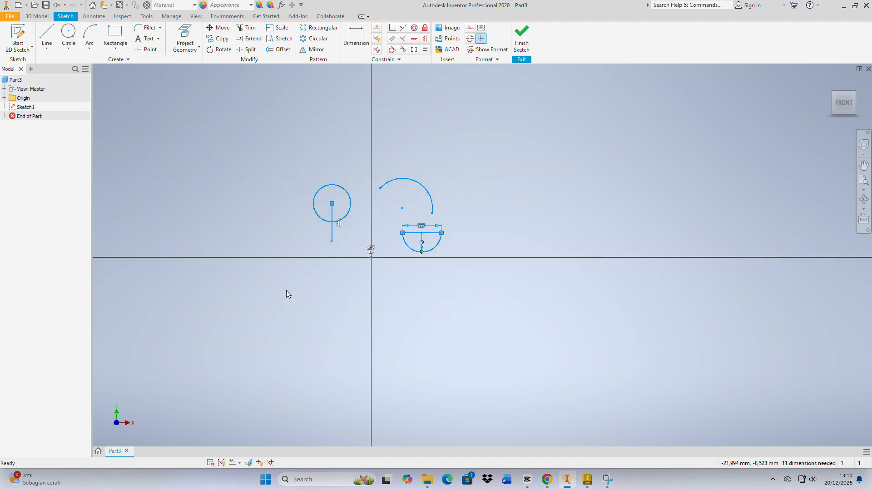
{"action": "key", "text": "Delete"}
{"action": "scroll", "coordinate": [358, 245], "scroll_direction": "down", "scroll_amount": 6}
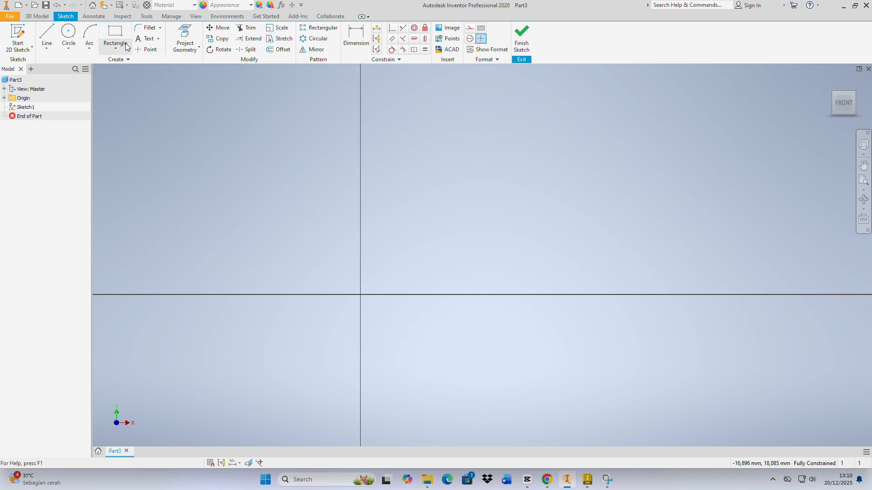
{"action": "key", "text": "ctrl+z"}
Step: Draw a 20 mm by 20 mm two-point rectangle from the origin, extending to the right and below the horizontal axis
{"action": "middle_click_drag", "start_coordinate": [369, 220], "coordinate": [326, 220]}
{"action": "left_click", "coordinate": [111, 31]}
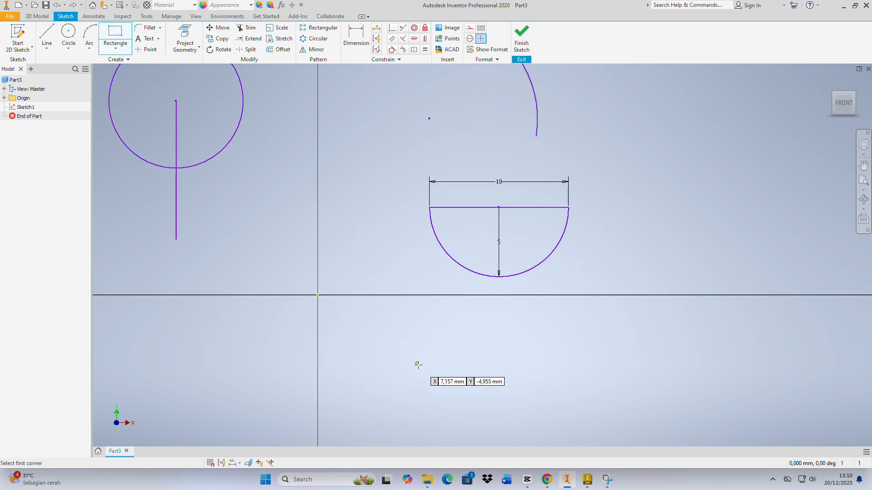
{"action": "middle_click_drag", "start_coordinate": [354, 330], "coordinate": [296, 243]}
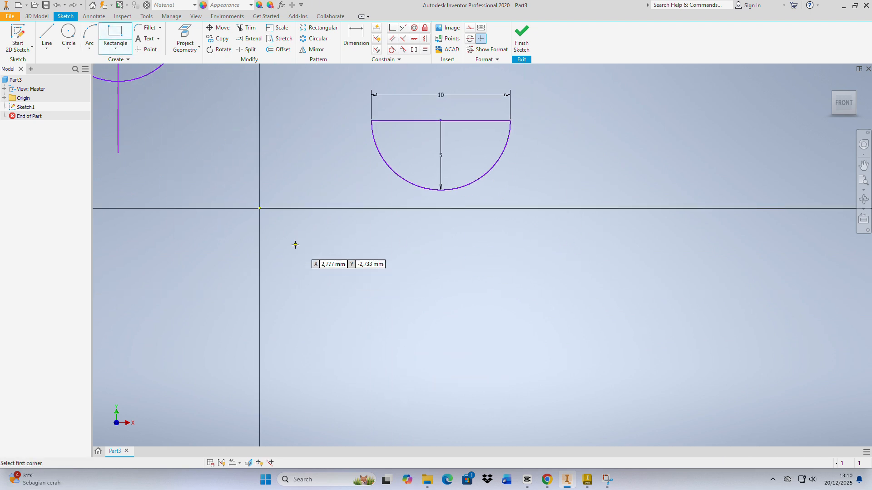
{"action": "left_click", "coordinate": [260, 208]}
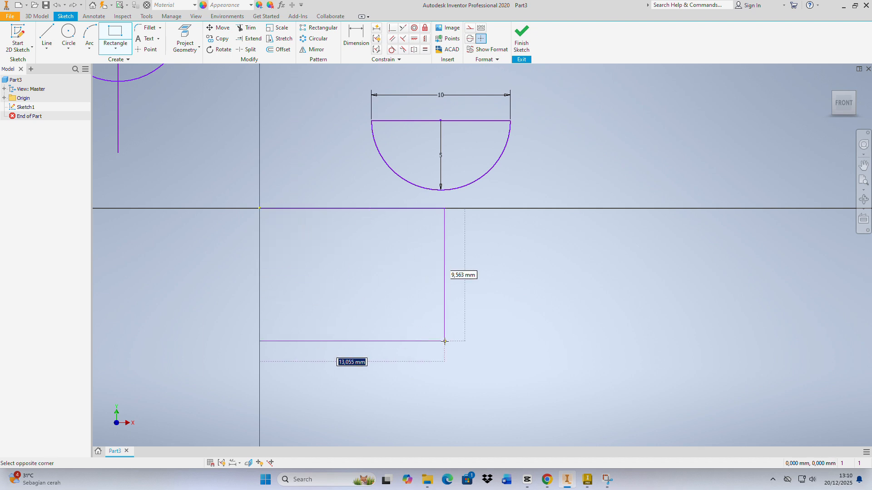
{"action": "middle_click_drag", "start_coordinate": [445, 343], "coordinate": [426, 335]}
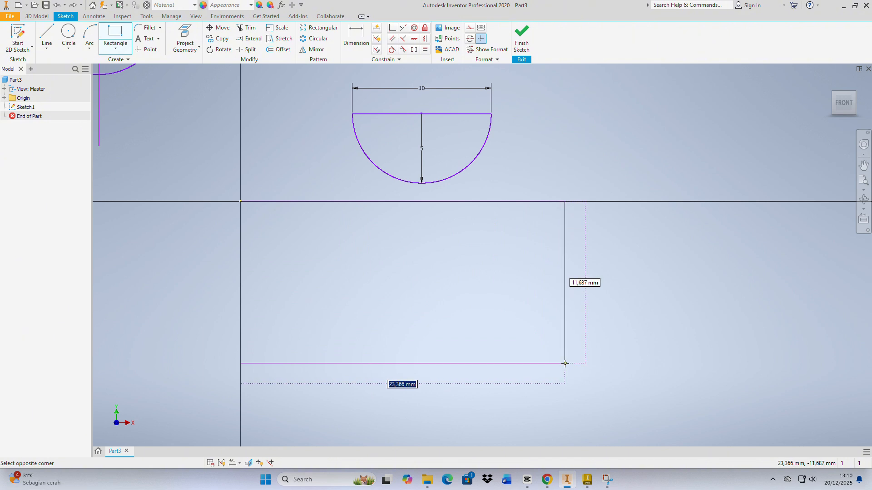
{"action": "type", "text": "20"}
{"action": "key", "text": "Tab"}
{"action": "type", "text": "20"}
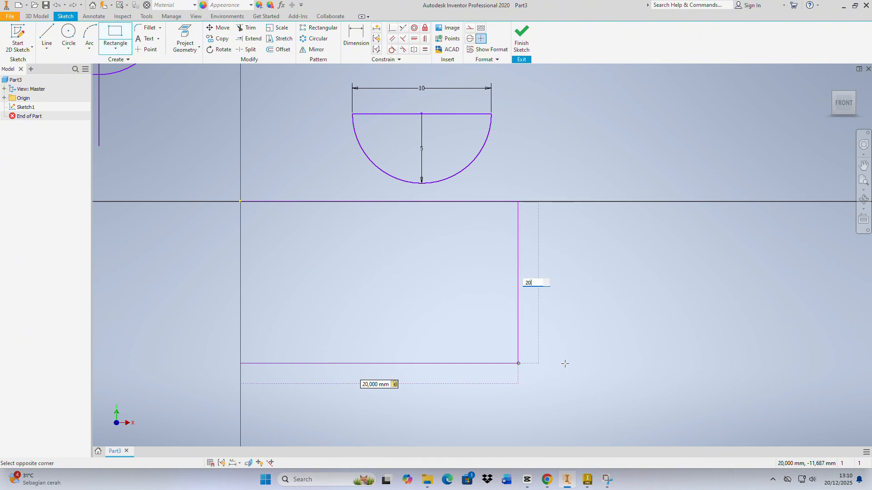
{"action": "key", "text": "Return"}
{"action": "scroll", "coordinate": [522, 254], "scroll_direction": "down", "scroll_amount": 5}
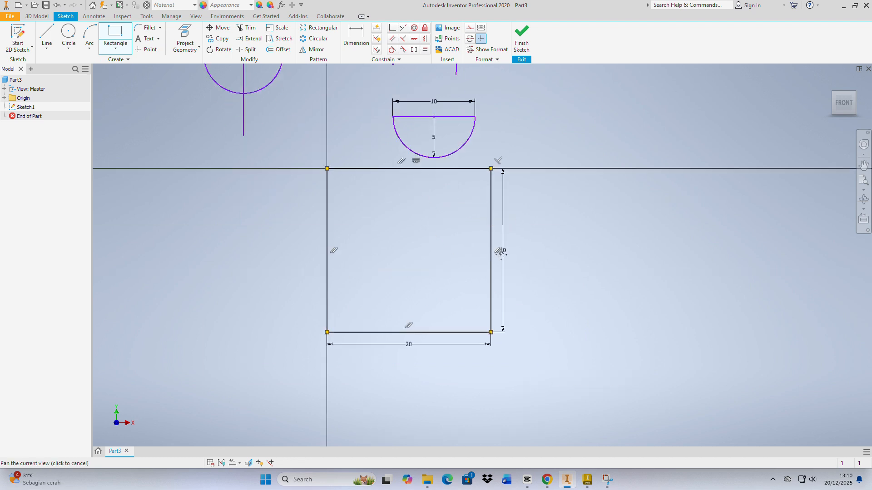
{"action": "right_click", "coordinate": [493, 233]}
{"action": "left_click", "coordinate": [532, 233]}
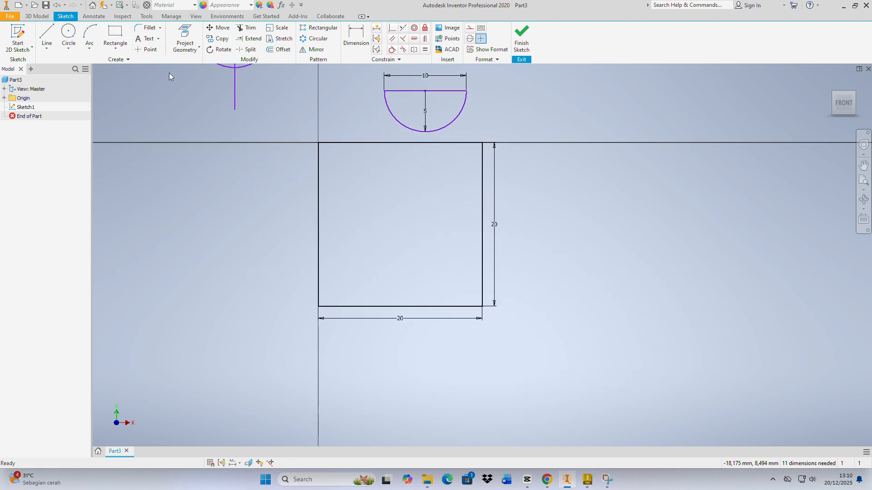
Step: Draw a three-point rectangle to the right of the arcs, with a 20 mm base at 30 degrees and a 10 mm width
{"action": "left_click", "coordinate": [113, 52]}
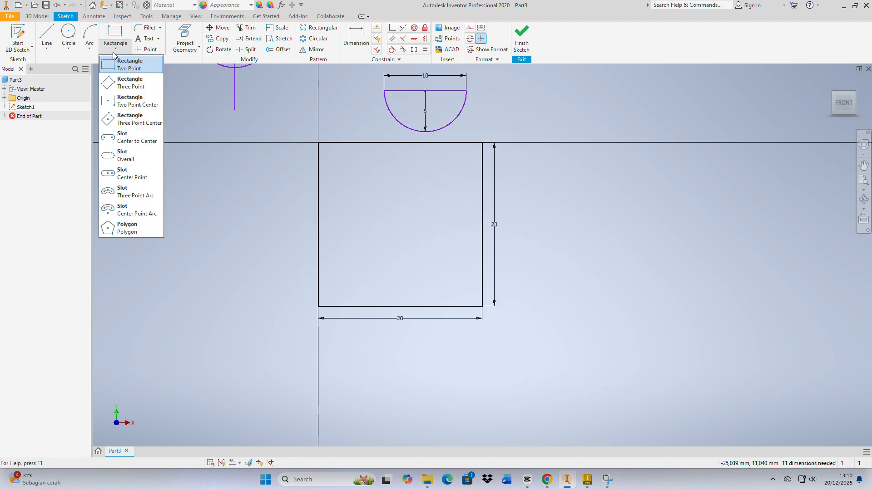
{"action": "left_click", "coordinate": [145, 86]}
{"action": "middle_click_drag", "start_coordinate": [646, 263], "coordinate": [510, 339]}
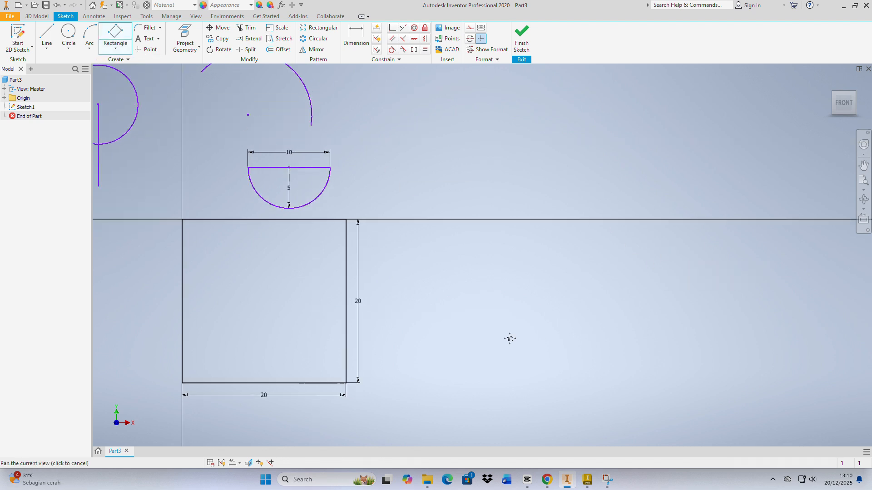
{"action": "scroll", "coordinate": [432, 225], "scroll_direction": "up", "scroll_amount": 3}
{"action": "left_click", "coordinate": [436, 183]}
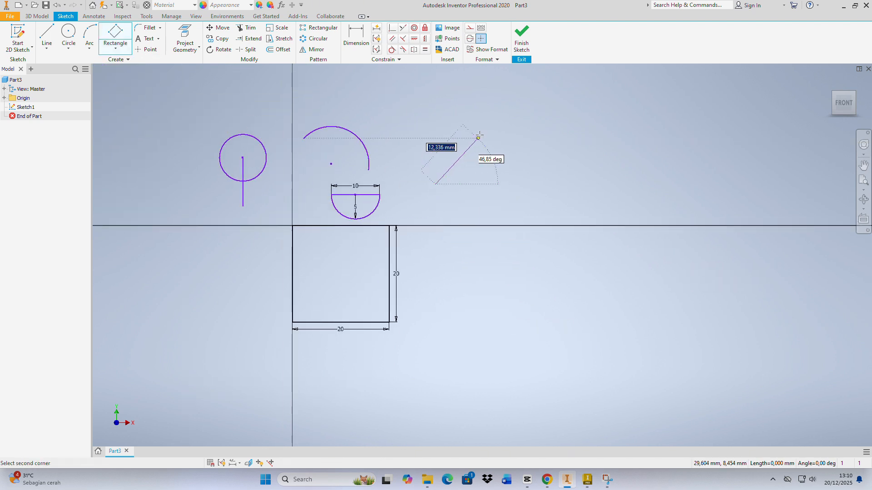
{"action": "scroll", "coordinate": [493, 107], "scroll_direction": "down", "scroll_amount": 3}
{"action": "middle_click_drag", "start_coordinate": [492, 107], "coordinate": [483, 143]}
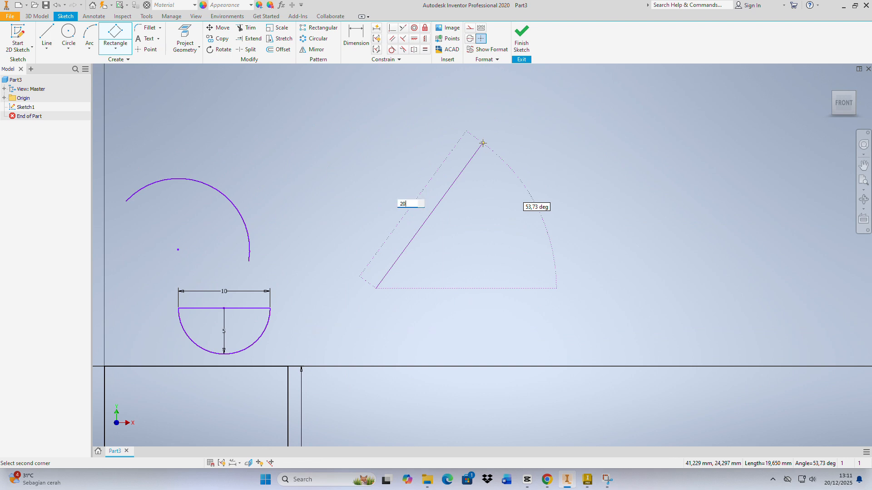
{"action": "type", "text": "20"}
{"action": "key", "text": "Tab"}
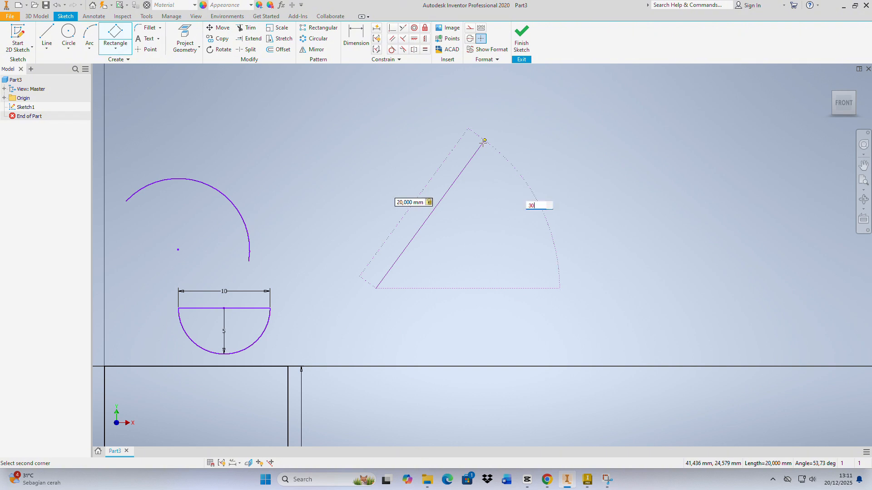
{"action": "key", "text": "Return"}
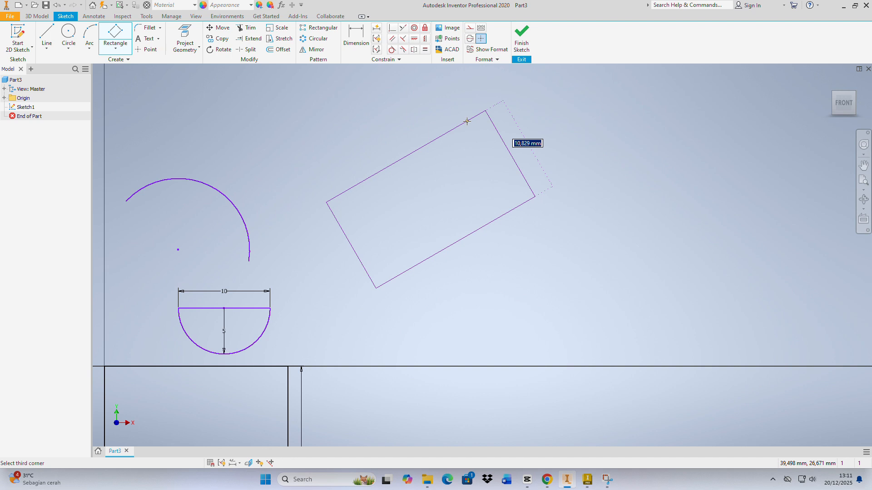
{"action": "key", "text": "Return"}
{"action": "right_click", "coordinate": [385, 168]}
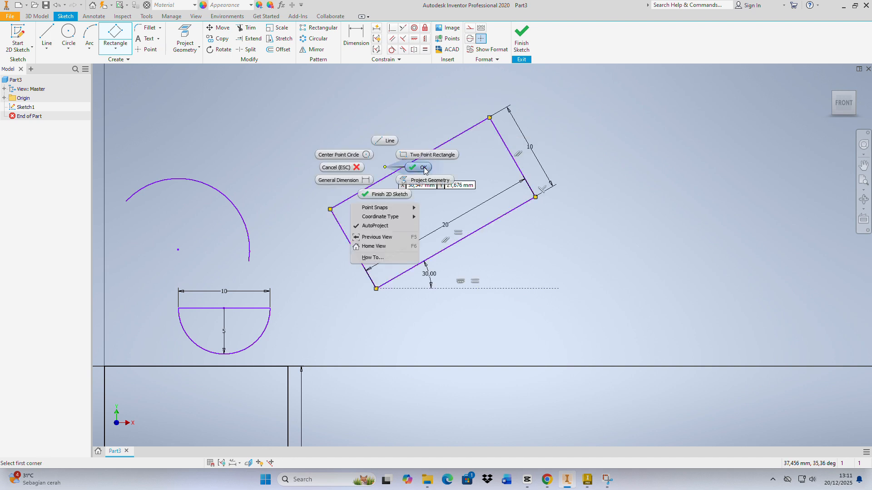
{"action": "left_click", "coordinate": [423, 170]}
Step: Draw a 20 mm by 20 mm two-point center rectangle centred on the lower-right corner of the existing 20 mm square
{"action": "scroll", "coordinate": [430, 283], "scroll_direction": "up", "scroll_amount": 2}
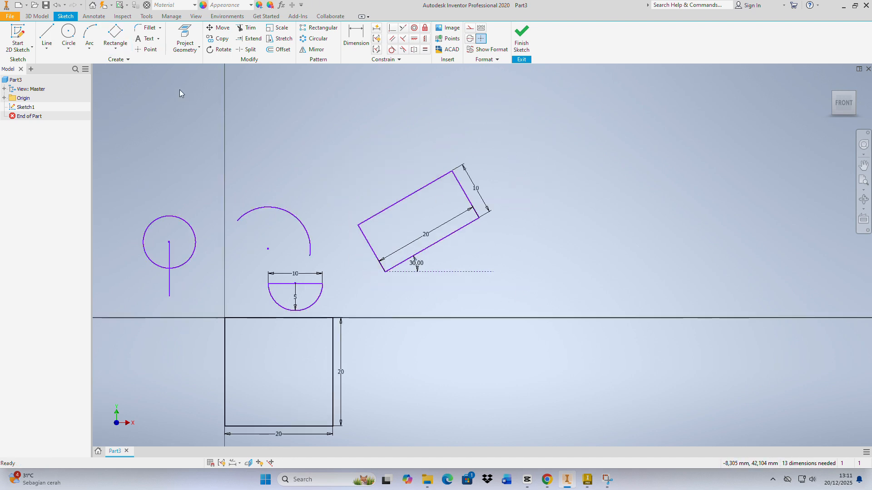
{"action": "left_click", "coordinate": [116, 48]}
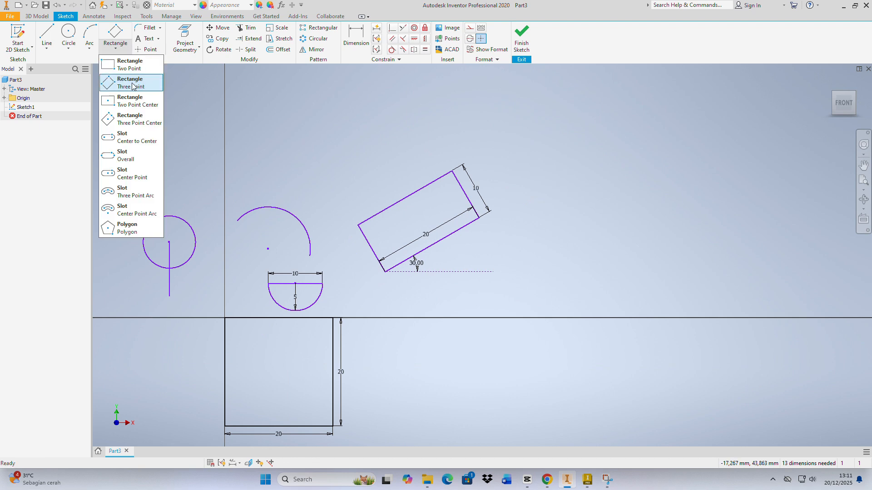
{"action": "left_click", "coordinate": [153, 102]}
{"action": "middle_click_drag", "start_coordinate": [415, 259], "coordinate": [568, 168]}
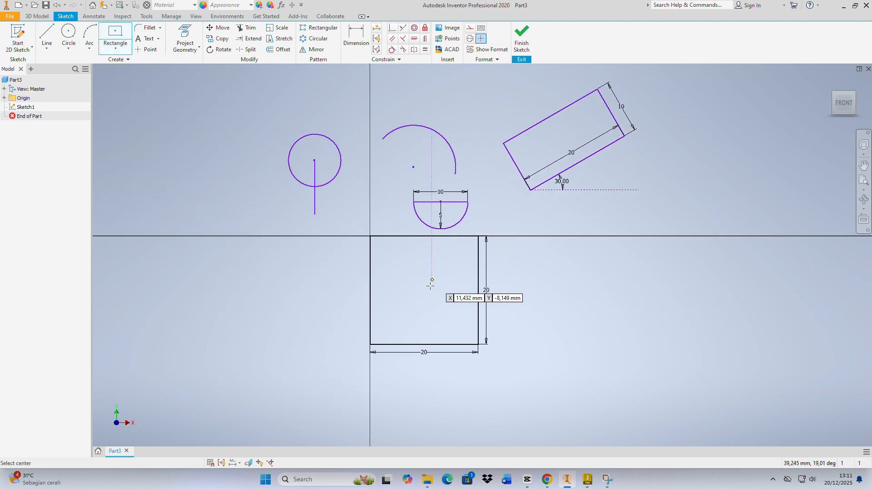
{"action": "left_click", "coordinate": [118, 51]}
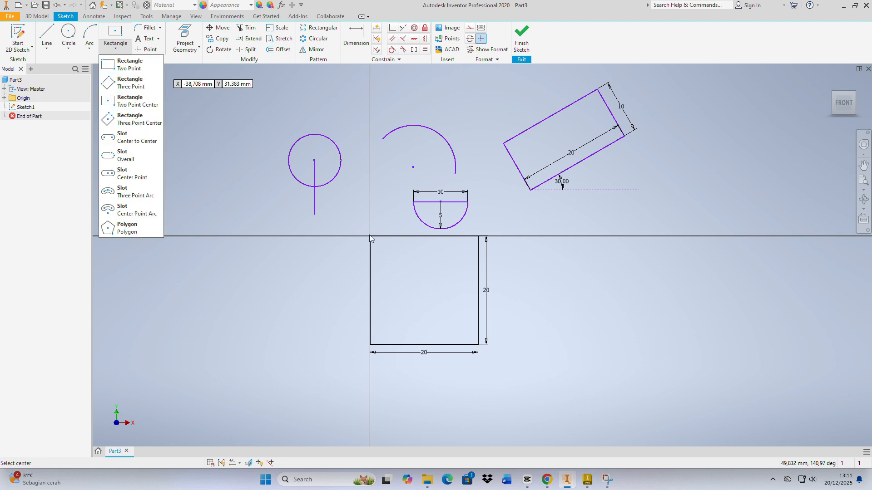
{"action": "left_click", "coordinate": [115, 35]}
{"action": "left_click", "coordinate": [120, 45]}
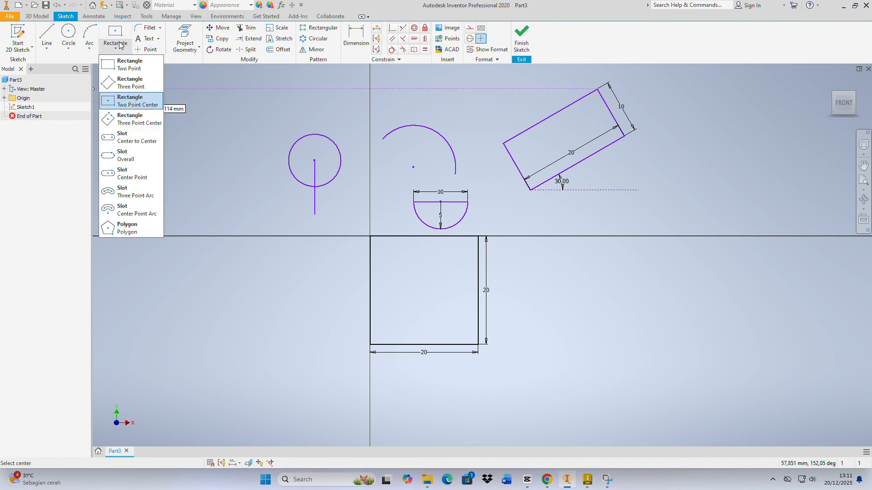
{"action": "left_click", "coordinate": [119, 44]}
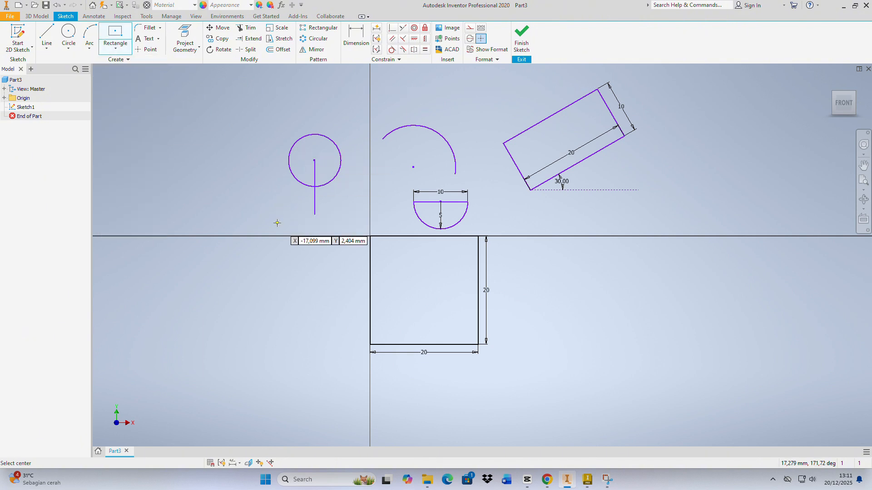
{"action": "scroll", "coordinate": [486, 350], "scroll_direction": "down", "scroll_amount": 3}
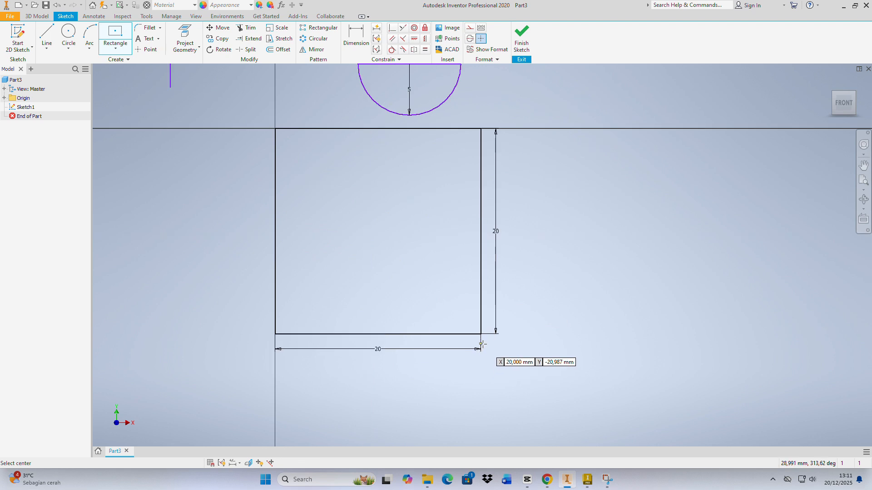
{"action": "left_click", "coordinate": [480, 335]}
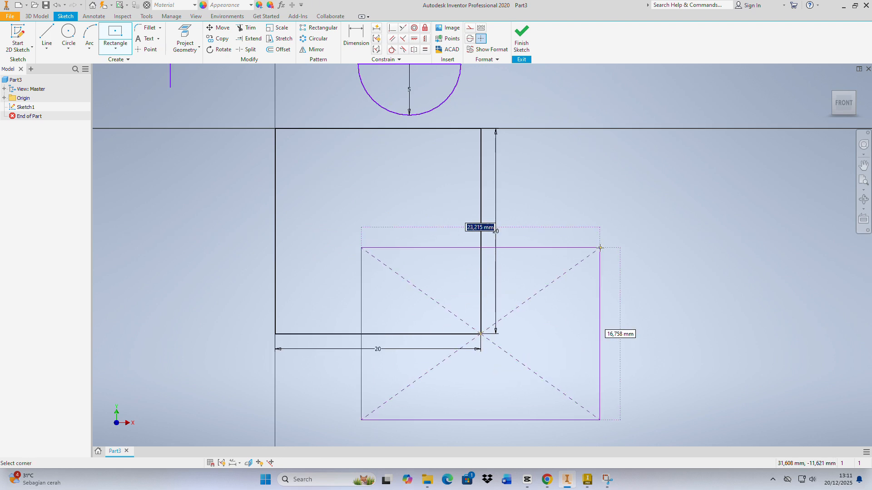
{"action": "type", "text": "20"}
{"action": "key", "text": "Tab"}
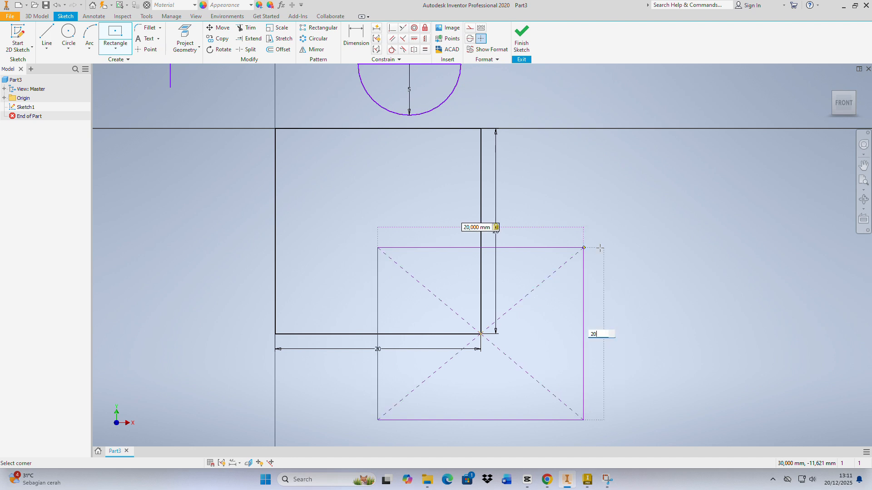
{"action": "type", "text": "20"}
{"action": "key", "text": "Return"}
{"action": "key", "text": "Escape"}
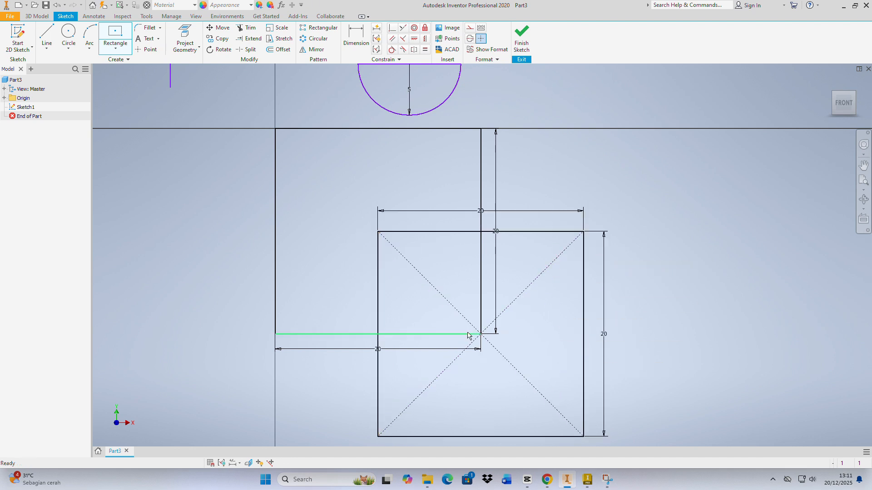
Step: Draw a horizontal center-to-center slot left of the squares and below the horizontal axis, with a 10 mm center distance and 6 mm width
{"action": "left_click", "coordinate": [115, 47]}
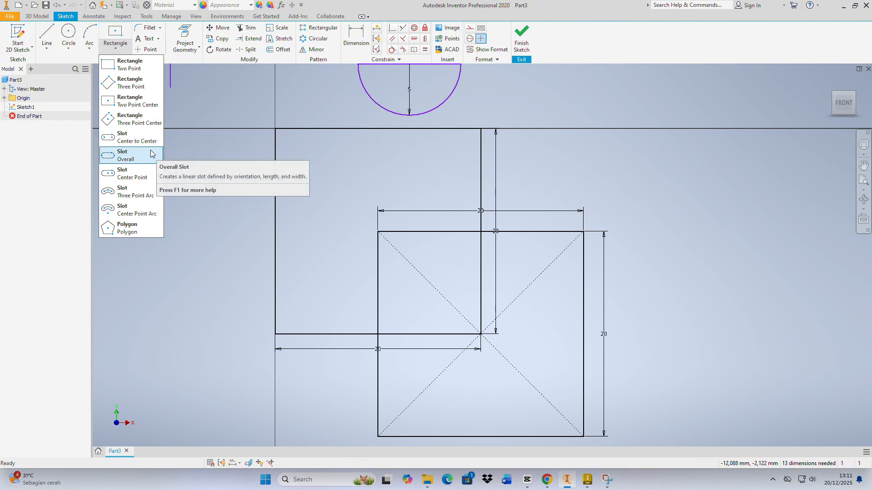
{"action": "left_click", "coordinate": [131, 138]}
{"action": "scroll", "coordinate": [353, 225], "scroll_direction": "down", "scroll_amount": 2}
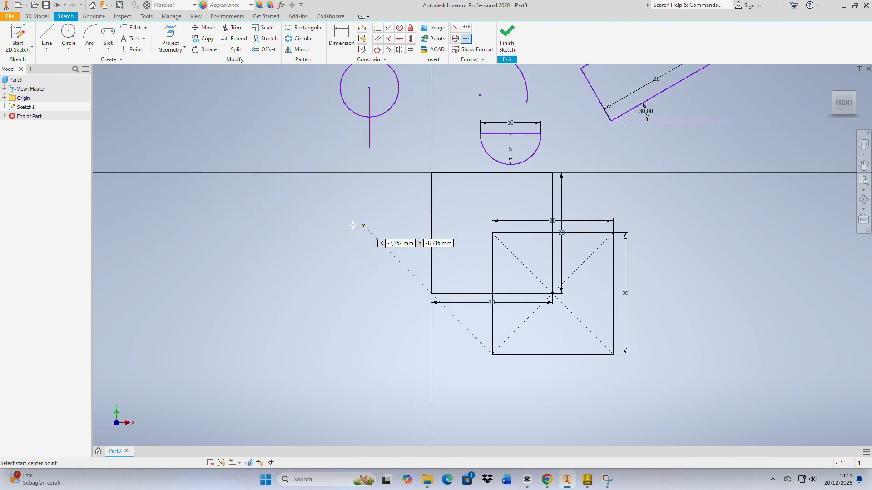
{"action": "left_click", "coordinate": [250, 232]}
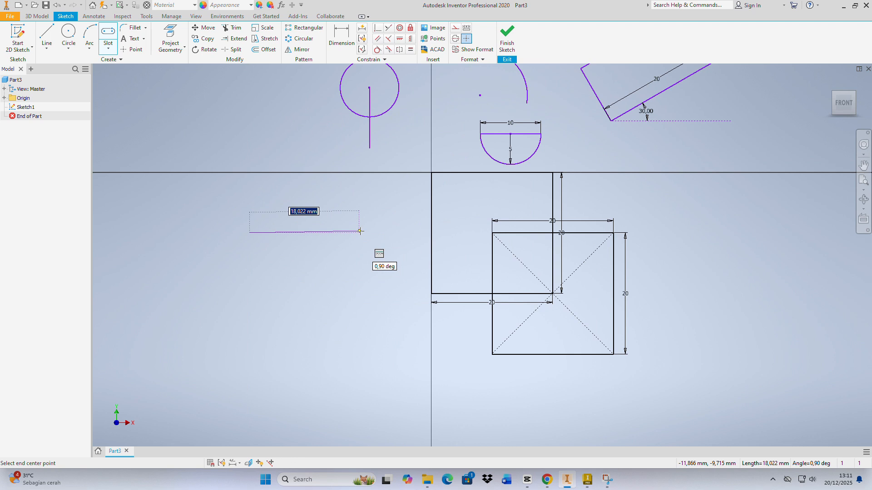
{"action": "left_click", "coordinate": [360, 232]}
{"action": "key", "text": "Escape"}
{"action": "left_click", "coordinate": [240, 241]}
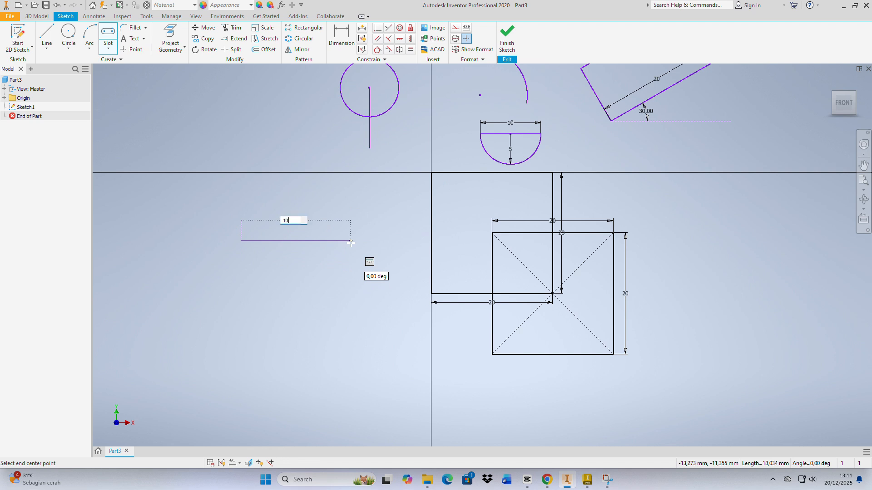
{"action": "type", "text": "10"}
{"action": "key", "text": "Return"}
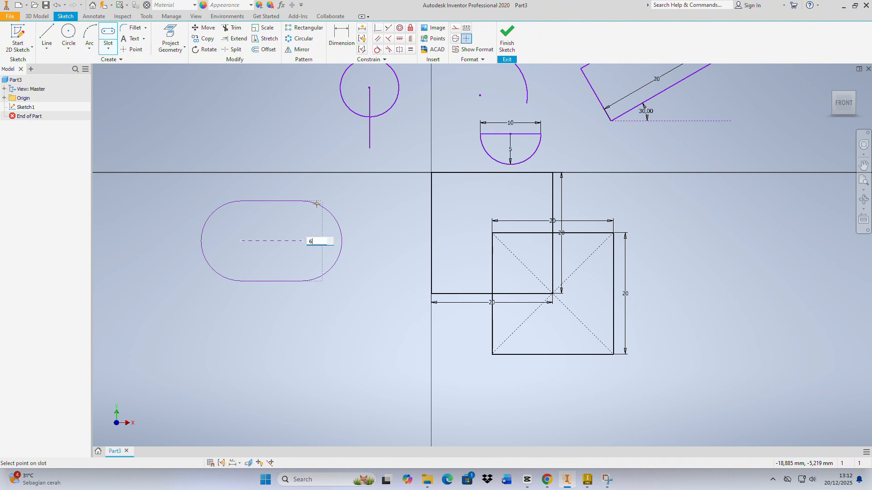
{"action": "key", "text": "Return"}
{"action": "scroll", "coordinate": [280, 238], "scroll_direction": "up", "scroll_amount": 4}
{"action": "right_click", "coordinate": [278, 236]}
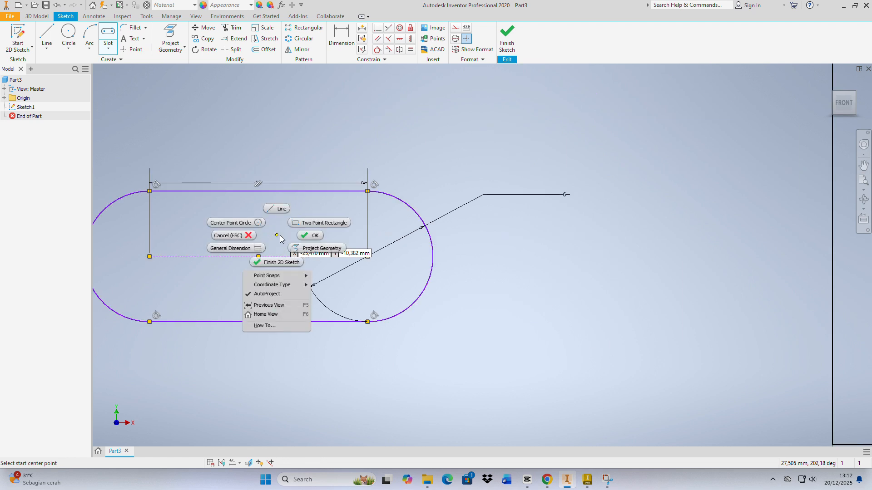
{"action": "left_click", "coordinate": [312, 236]}
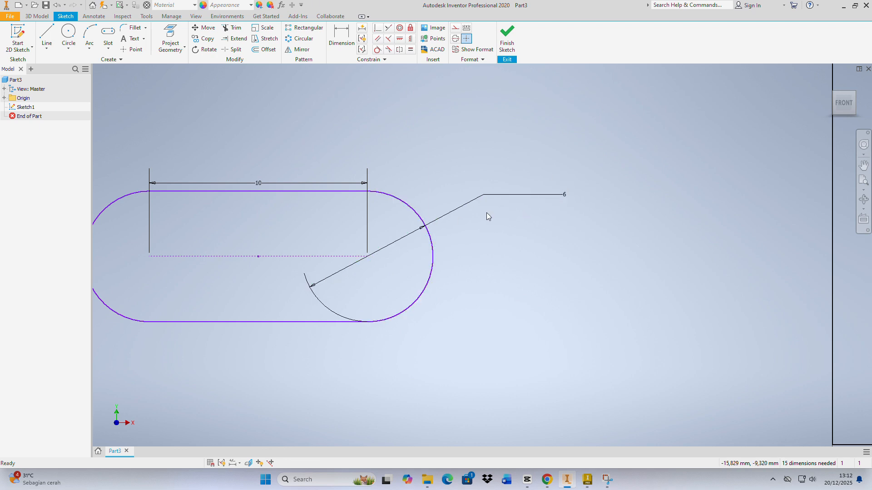
Step: Add a driven dimension between the upper and lower straight edges of the slot and inspect it
{"action": "left_click", "coordinate": [251, 193]}
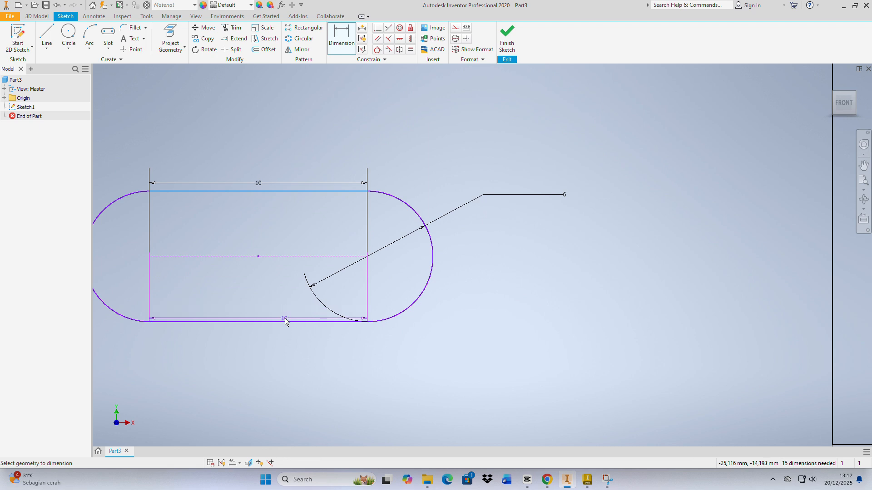
{"action": "left_click", "coordinate": [287, 321]}
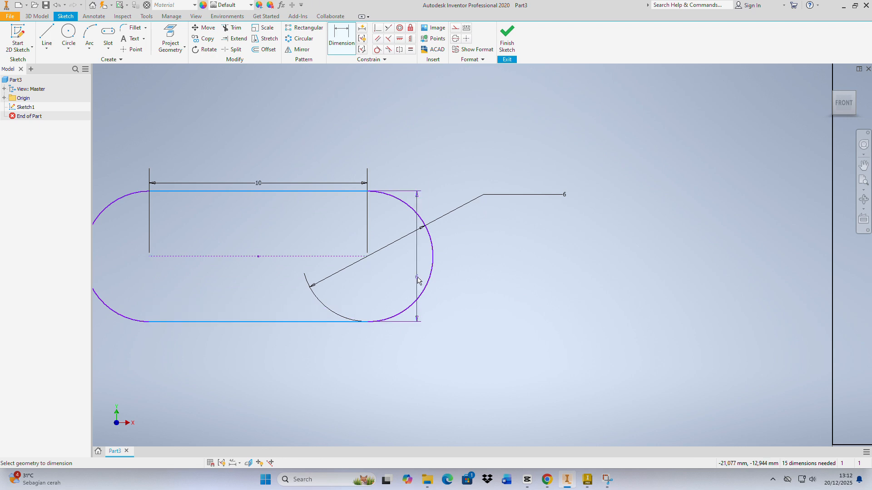
{"action": "left_click", "coordinate": [271, 247]}
{"action": "left_click", "coordinate": [198, 84]}
{"action": "scroll", "coordinate": [305, 318], "scroll_direction": "up", "scroll_amount": 3}
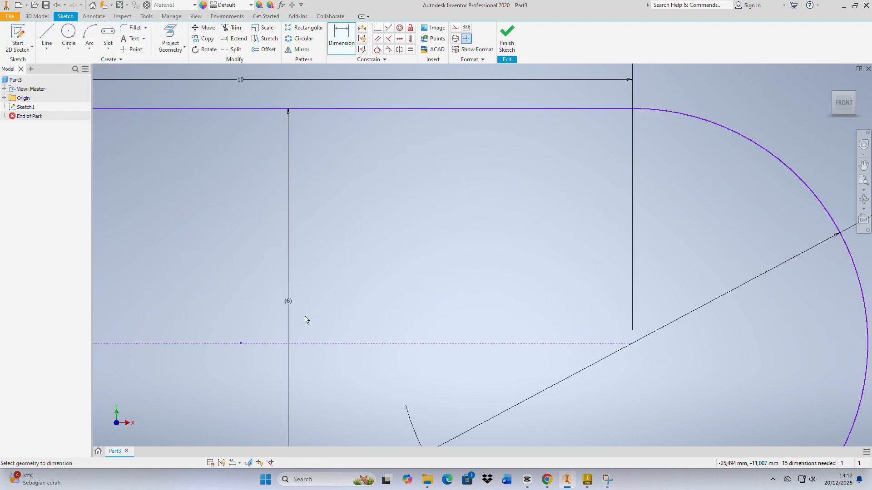
{"action": "scroll", "coordinate": [297, 319], "scroll_direction": "down", "scroll_amount": 4}
{"action": "scroll", "coordinate": [298, 319], "scroll_direction": "up", "scroll_amount": 3}
{"action": "scroll", "coordinate": [290, 298], "scroll_direction": "down", "scroll_amount": 4}
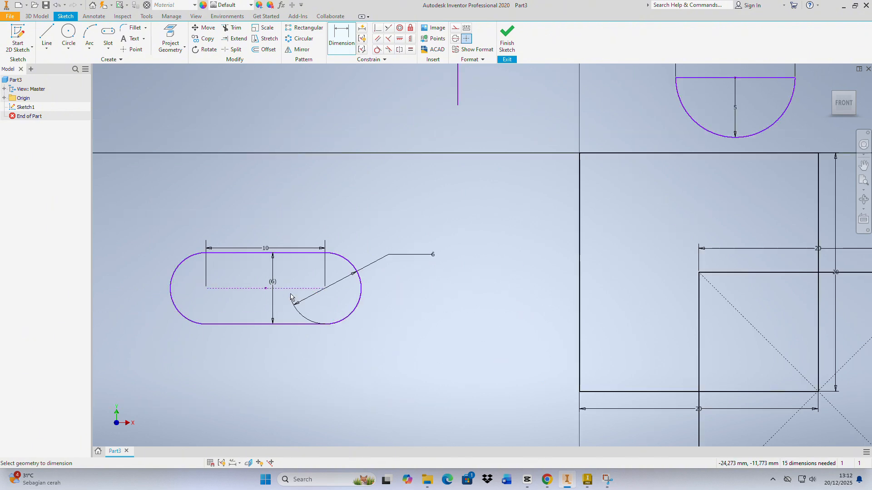
Step: Draw a horizontal center-point slot above the first slot, with 5 mm from the midpoint to the end center and 10 mm width
{"action": "left_click", "coordinate": [108, 48]}
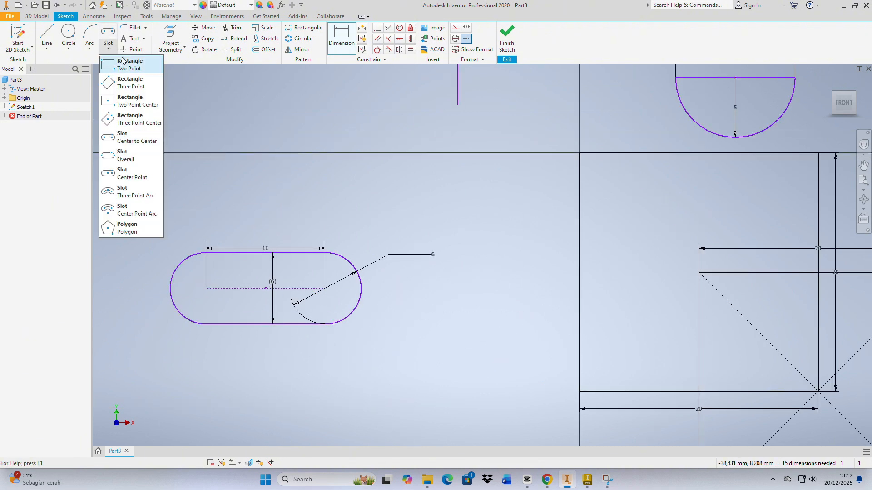
{"action": "left_click", "coordinate": [130, 173]}
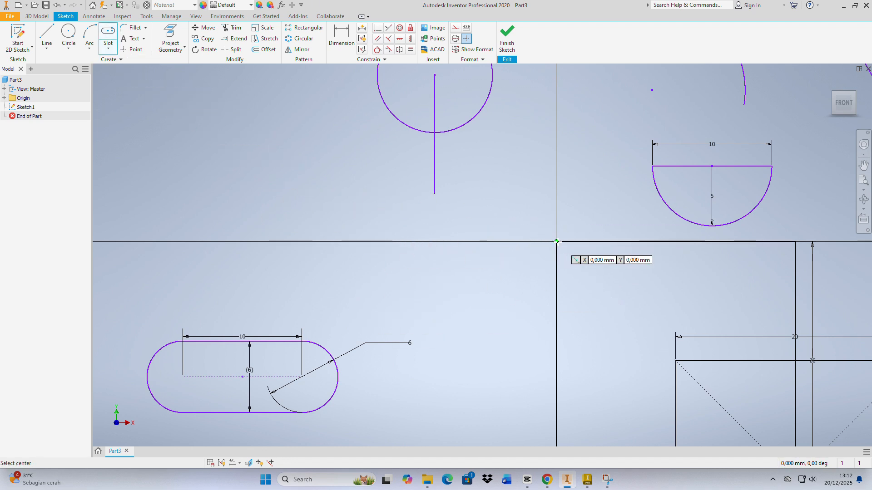
{"action": "left_click", "coordinate": [556, 241]}
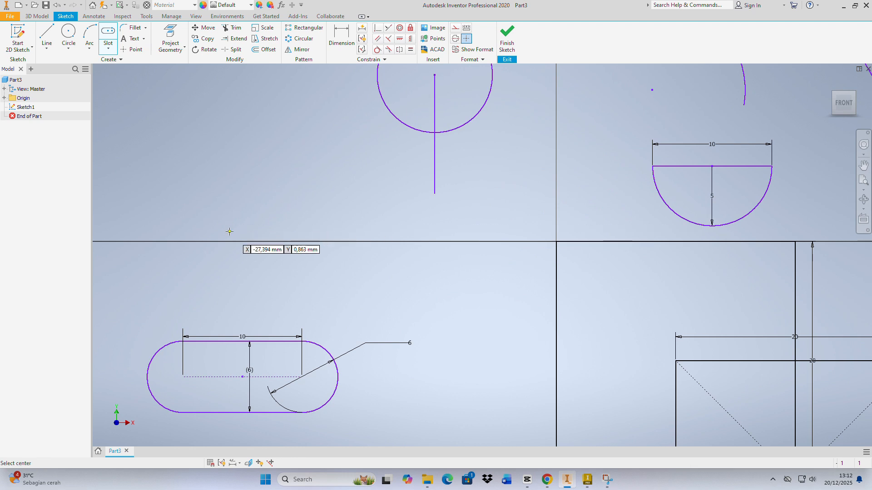
{"action": "key", "text": "Escape"}
{"action": "key", "text": "l"}
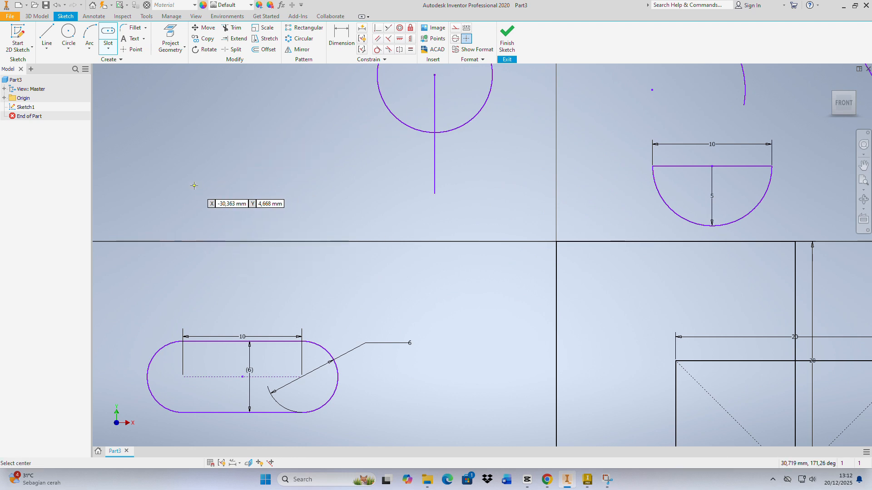
{"action": "left_click", "coordinate": [194, 185]}
{"action": "middle_click_drag", "start_coordinate": [311, 185], "coordinate": [386, 199]}
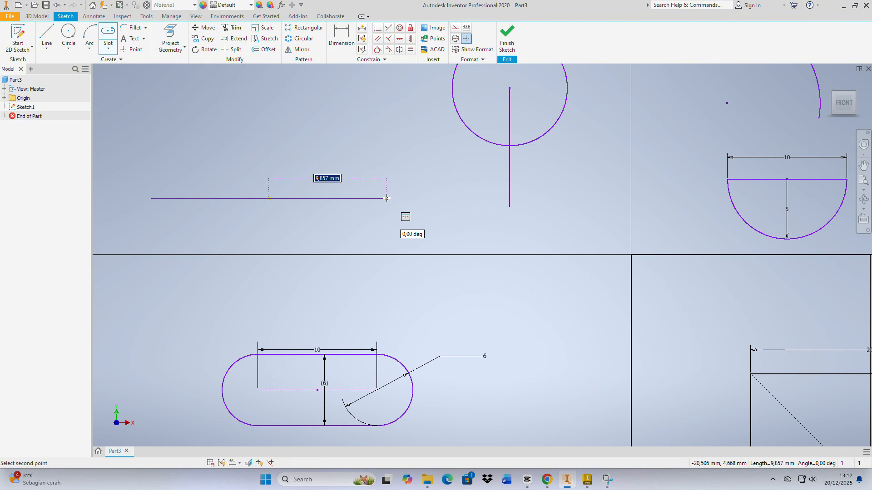
{"action": "type", "text": "5"}
{"action": "key", "text": "Return"}
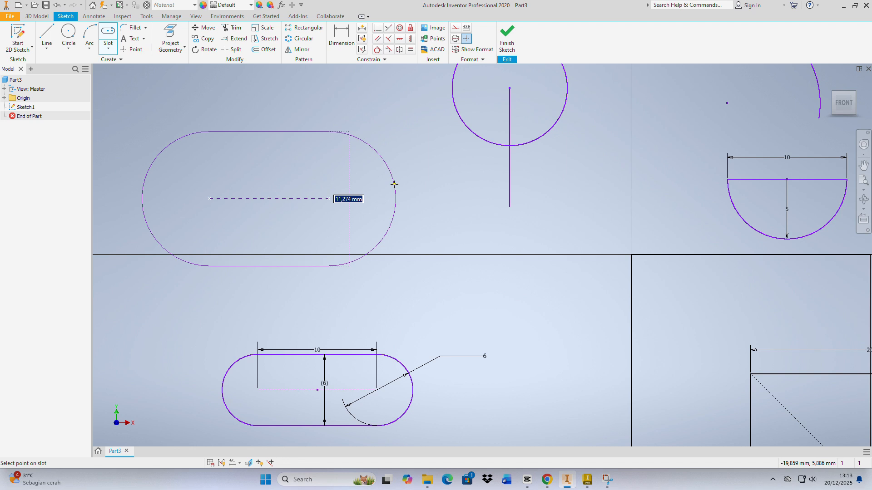
{"action": "type", "text": "10"}
{"action": "key", "text": "Return"}
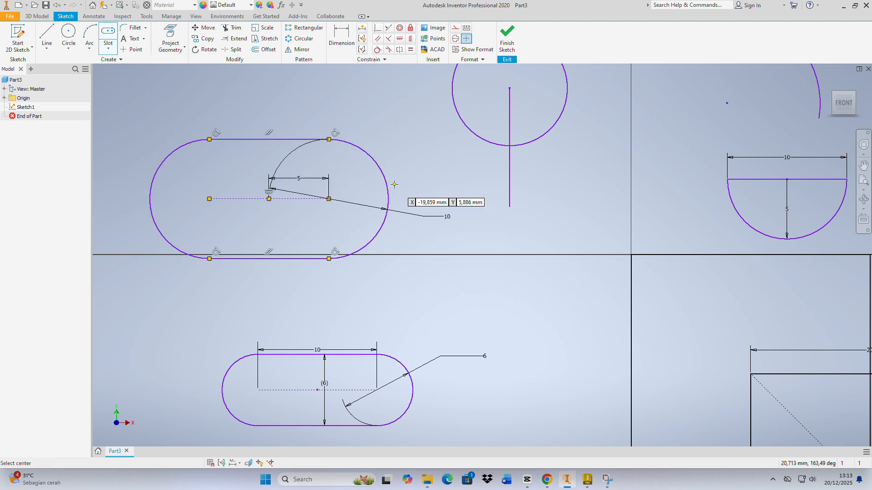
{"action": "right_click", "coordinate": [393, 185]}
{"action": "left_click", "coordinate": [429, 182]}
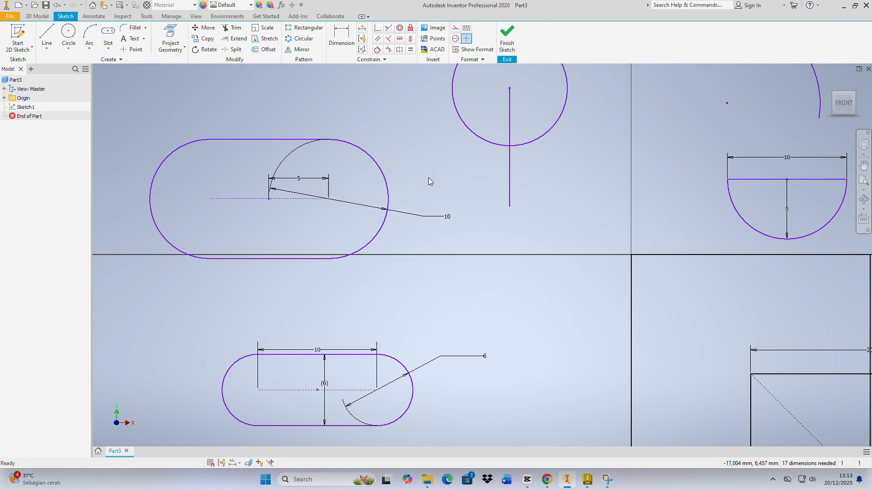
{"action": "left_click", "coordinate": [108, 47]}
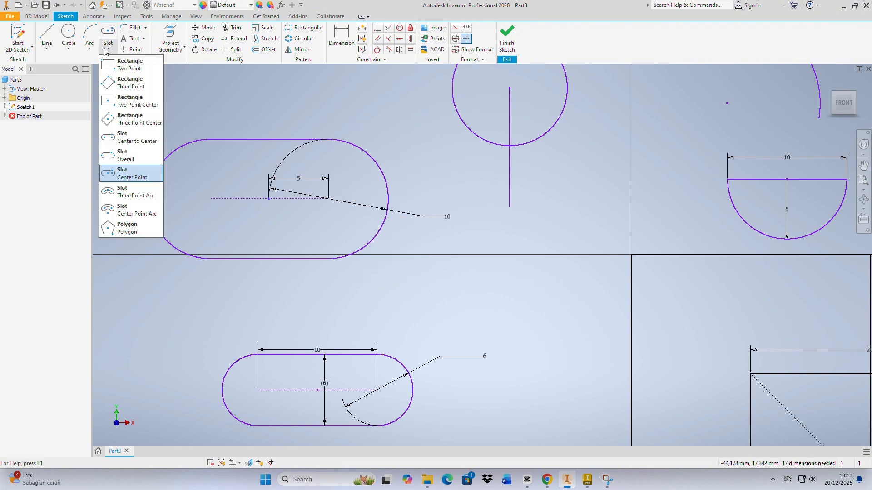
{"action": "left_click", "coordinate": [146, 198]}
{"action": "scroll", "coordinate": [423, 210], "scroll_direction": "up", "scroll_amount": 5}
{"action": "middle_click_drag", "start_coordinate": [270, 142], "coordinate": [372, 214]}
{"action": "left_click", "coordinate": [384, 225]}
{"action": "left_click", "coordinate": [404, 166]}
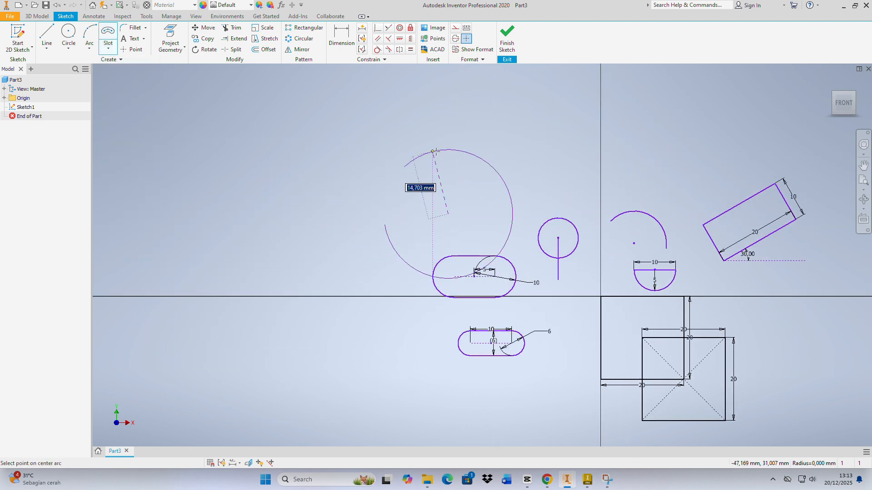
{"action": "left_click", "coordinate": [489, 212]}
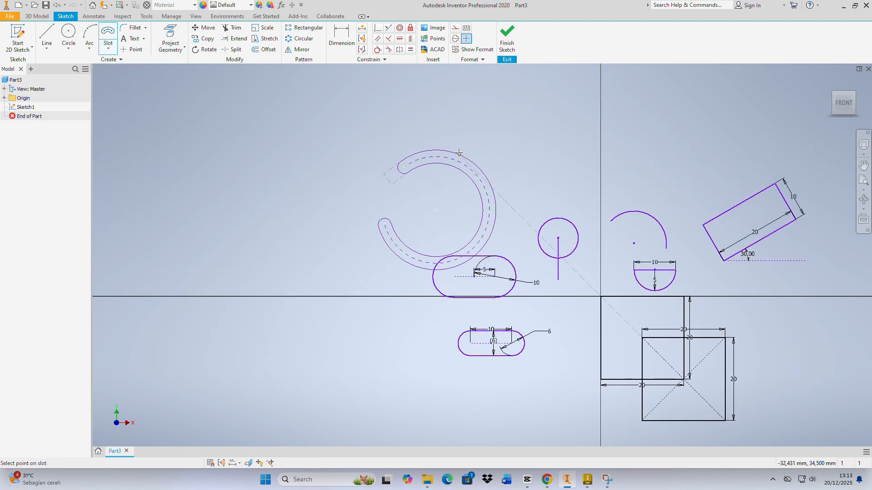
{"action": "key", "text": "Escape"}
{"action": "key", "text": "Escape"}
{"action": "left_click", "coordinate": [108, 47]}
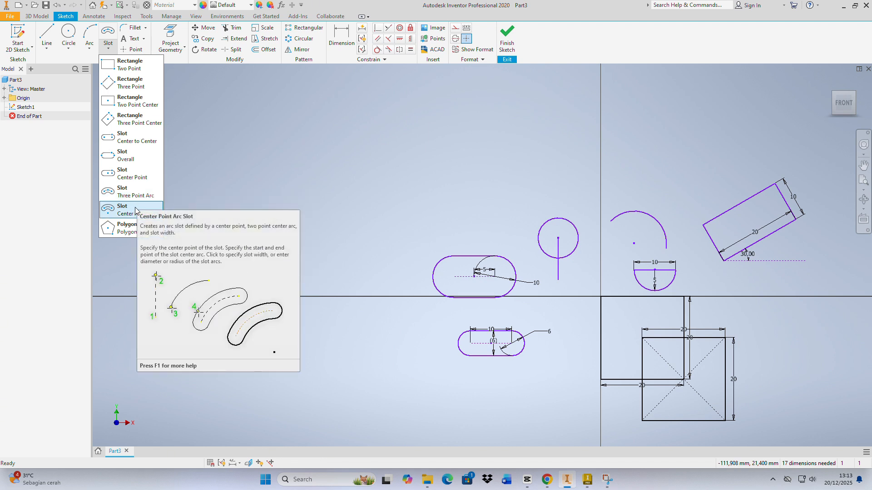
{"action": "left_click", "coordinate": [159, 212]}
{"action": "middle_click_drag", "start_coordinate": [331, 190], "coordinate": [268, 228]}
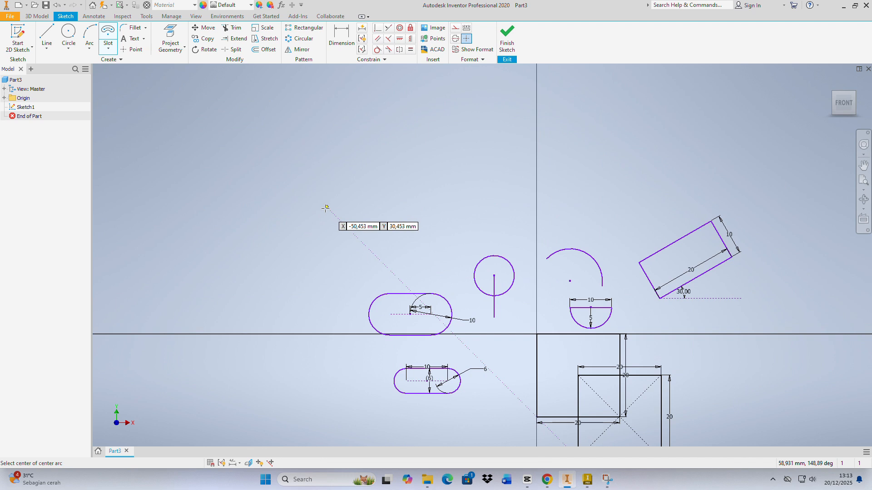
{"action": "left_click", "coordinate": [308, 210]}
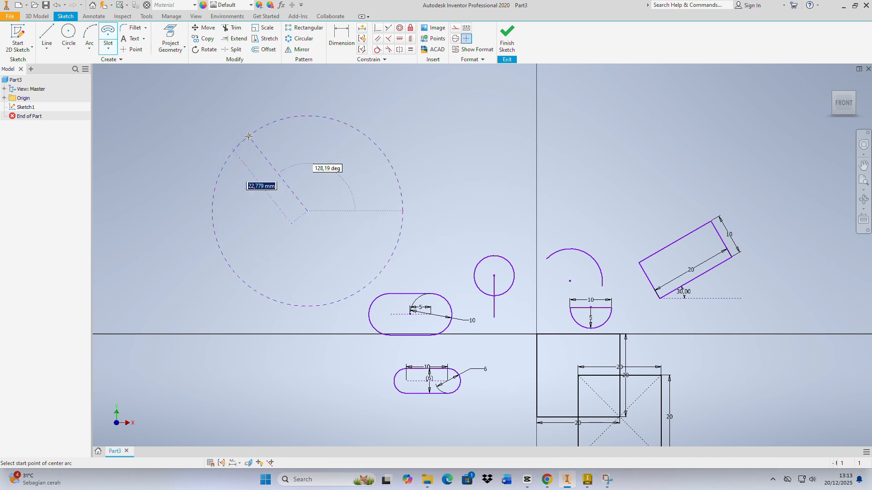
{"action": "left_click", "coordinate": [249, 135]}
{"action": "left_click", "coordinate": [353, 153]}
{"action": "right_click", "coordinate": [353, 153]}
{"action": "left_click", "coordinate": [382, 155]}
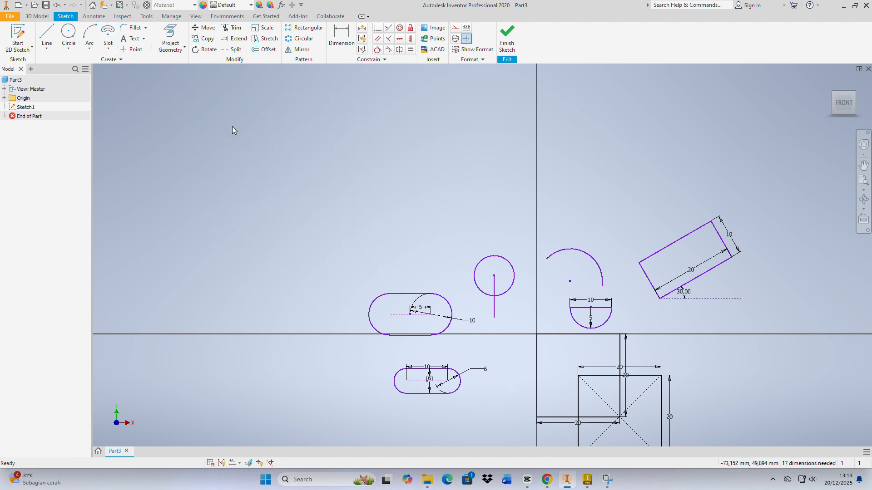
Step: Draw two lines forming an upright V above the slots, sharing the lower vertex, with the left arm about 25 mm long at about 121°
{"action": "left_click", "coordinate": [49, 44]}
{"action": "middle_click_drag", "start_coordinate": [403, 204], "coordinate": [395, 250]}
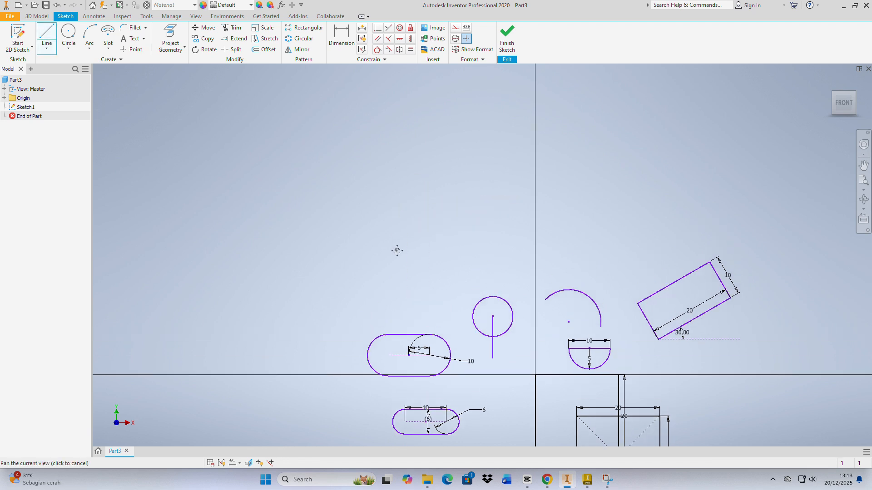
{"action": "left_click", "coordinate": [337, 243]}
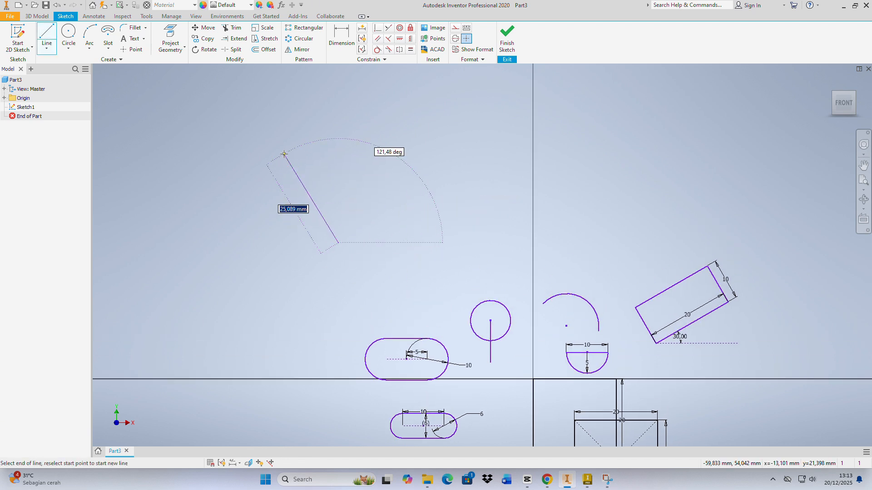
{"action": "left_click", "coordinate": [283, 154]}
{"action": "right_click", "coordinate": [284, 154]}
{"action": "left_click", "coordinate": [351, 154]}
{"action": "left_click", "coordinate": [338, 242]}
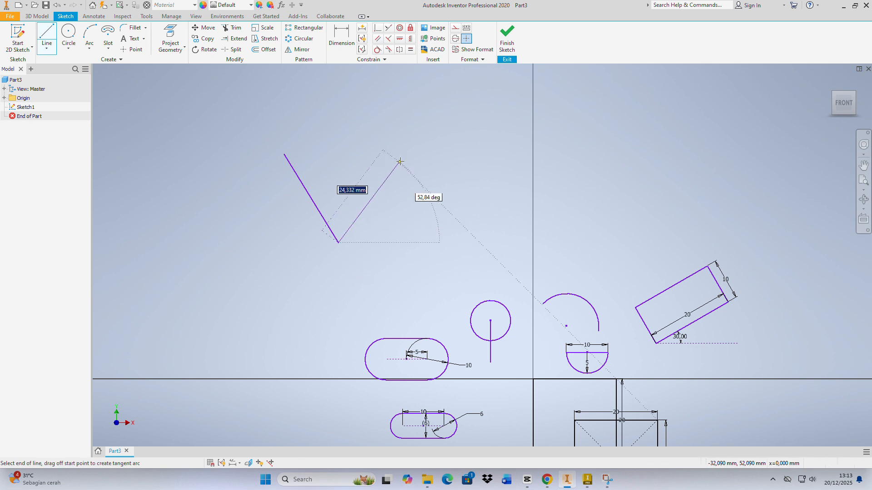
{"action": "left_click", "coordinate": [388, 152]}
{"action": "right_click", "coordinate": [388, 151]}
{"action": "left_click", "coordinate": [425, 151]}
Step: Dimension the angle between the two lines of the V and set it to 60°
{"action": "key", "text": "d"}
{"action": "left_click", "coordinate": [364, 196]}
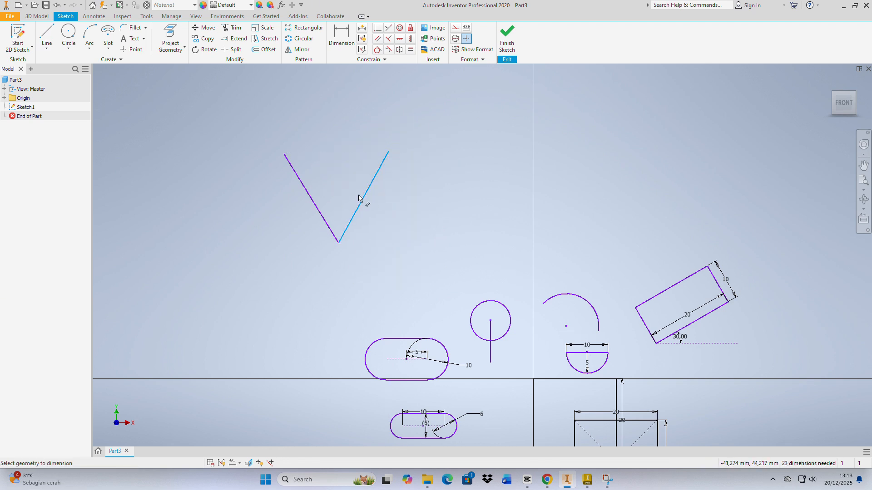
{"action": "left_click", "coordinate": [315, 208]}
{"action": "left_click", "coordinate": [341, 199]}
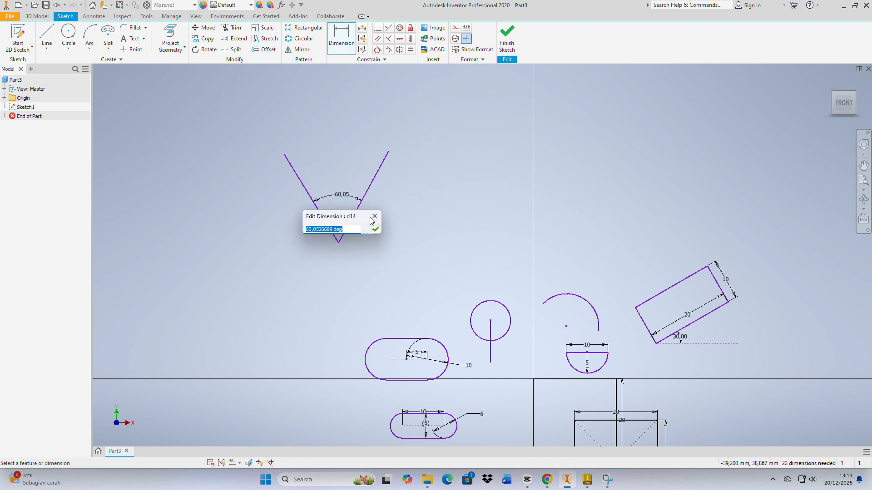
{"action": "type", "text": "60"}
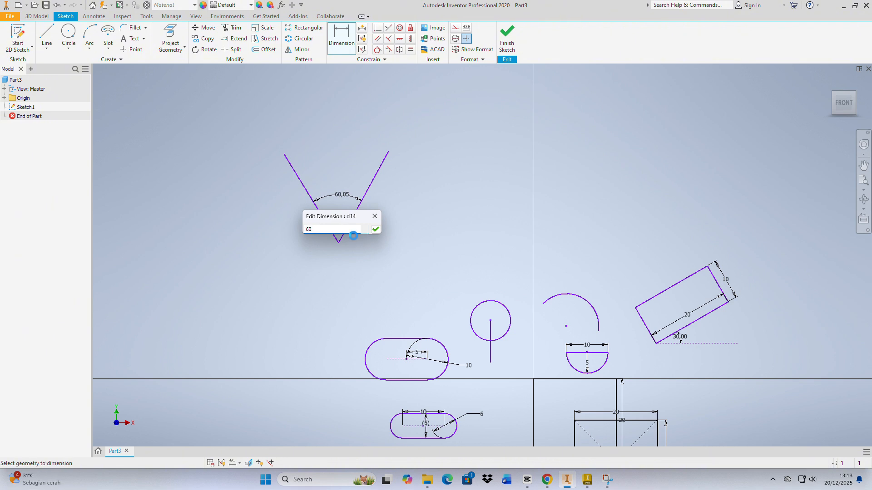
{"action": "key", "text": "Return"}
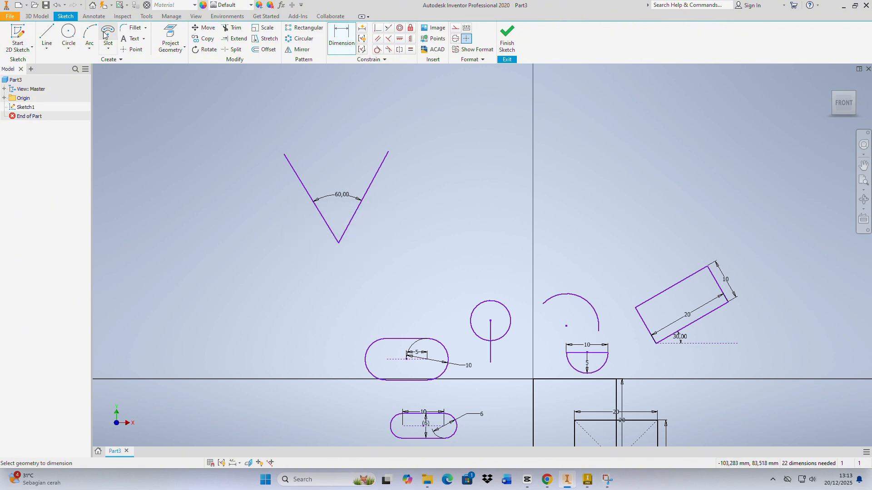
Step: Draw a center point arc slot centred on the V's vertex, with its ends at the two upper line endpoints and a 12 mm width
{"action": "left_click", "coordinate": [108, 48]}
{"action": "left_click", "coordinate": [126, 211]}
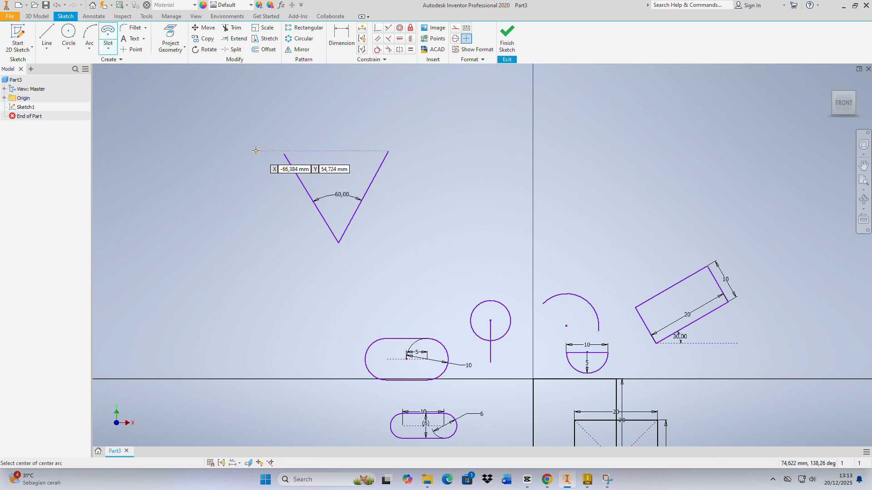
{"action": "left_click", "coordinate": [339, 243]}
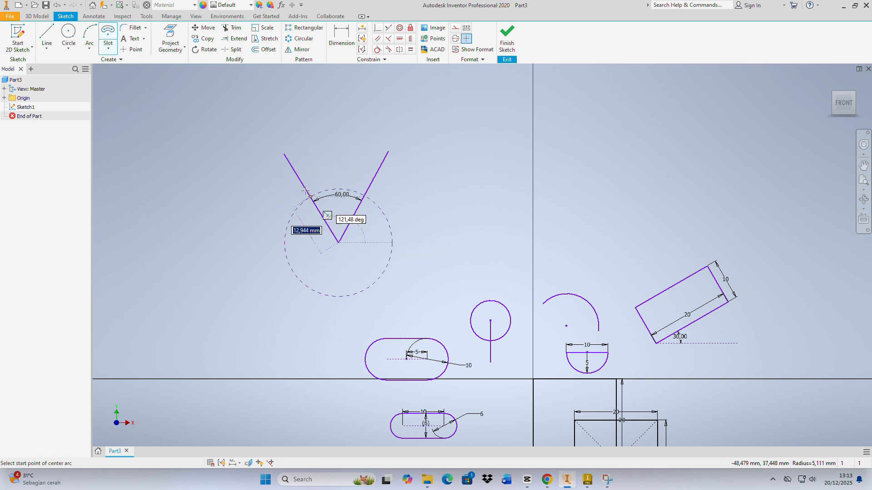
{"action": "left_click", "coordinate": [286, 153]}
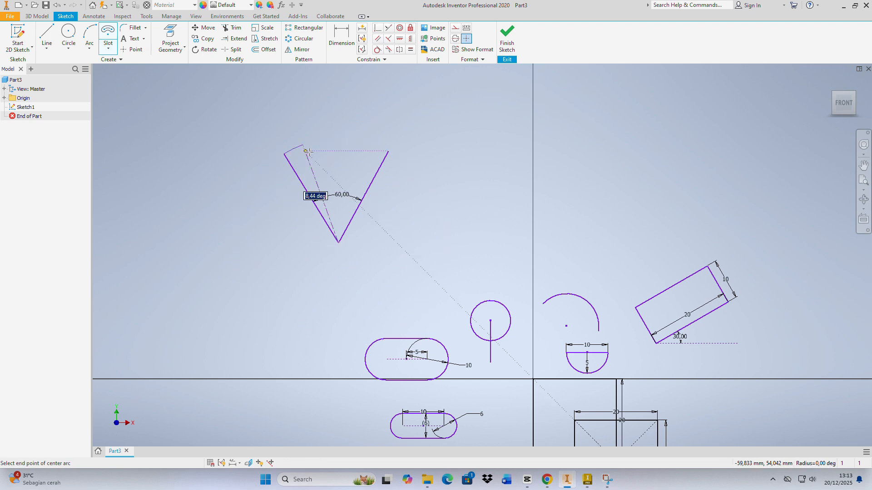
{"action": "left_click", "coordinate": [389, 151]}
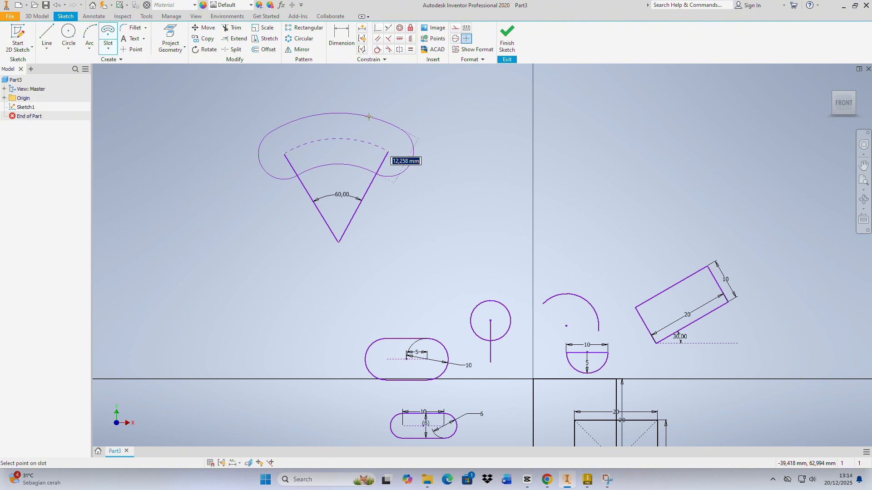
{"action": "type", "text": "12"}
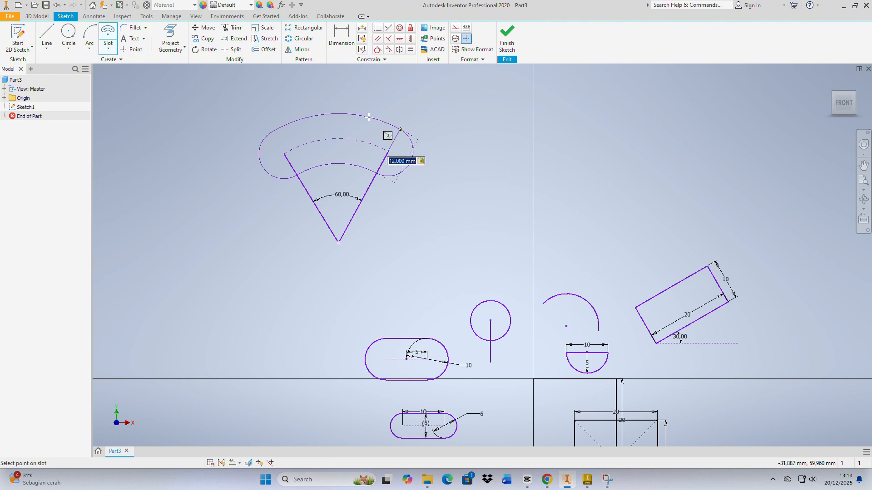
{"action": "key", "text": "Return"}
{"action": "right_click", "coordinate": [369, 117]}
{"action": "left_click", "coordinate": [413, 120]}
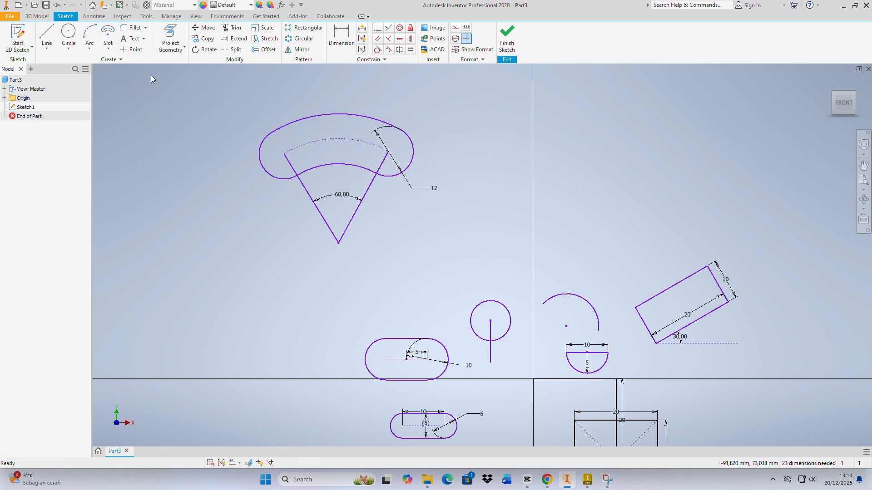
{"action": "middle_click_drag", "start_coordinate": [389, 154], "coordinate": [206, 160]}
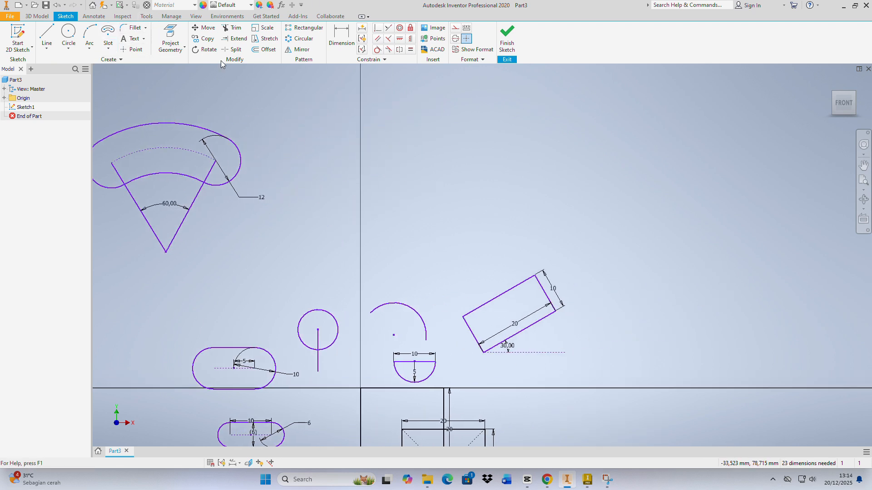
{"action": "scroll", "coordinate": [652, 306], "scroll_direction": "down", "scroll_amount": 3}
{"action": "middle_click_drag", "start_coordinate": [486, 257], "coordinate": [537, 269]}
{"action": "scroll", "coordinate": [538, 226], "scroll_direction": "up", "scroll_amount": 5}
{"action": "scroll", "coordinate": [448, 200], "scroll_direction": "down", "scroll_amount": 3}
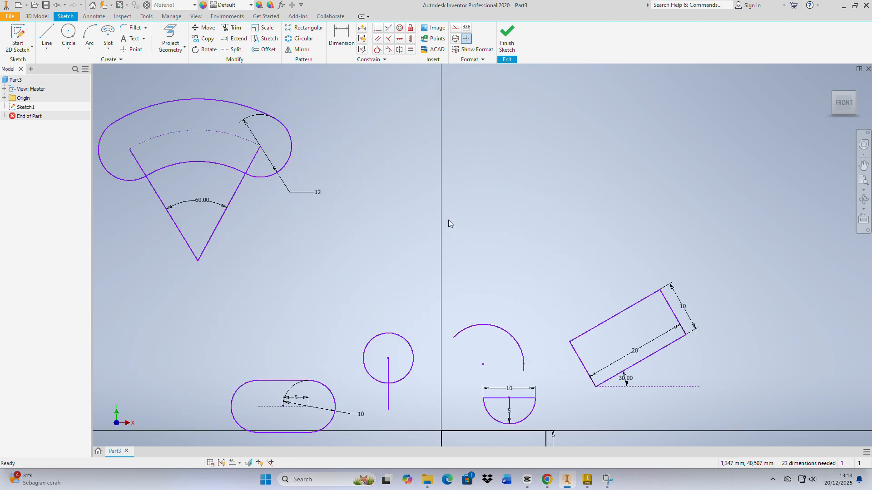
{"action": "middle_click_drag", "start_coordinate": [548, 126], "coordinate": [481, 187]}
{"action": "key", "text": "a"}
{"action": "left_click", "coordinate": [454, 246]}
{"action": "key", "text": "Escape"}
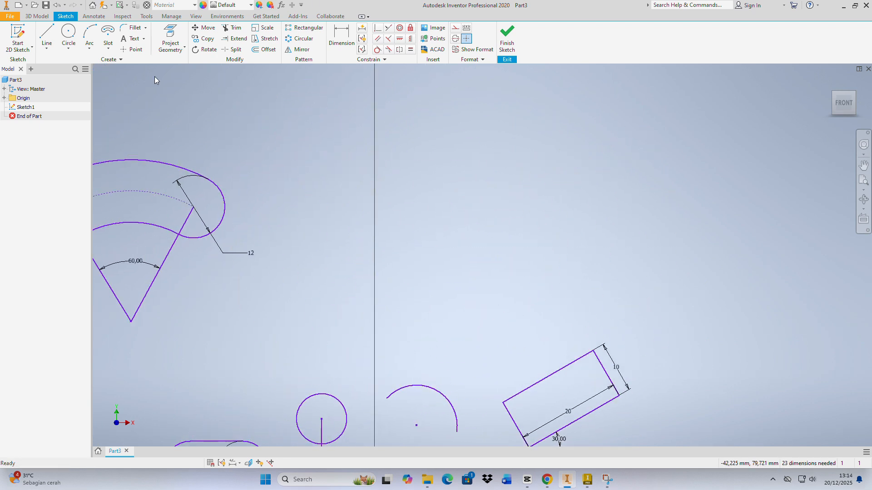
{"action": "left_click", "coordinate": [48, 47]}
{"action": "left_click", "coordinate": [56, 68]}
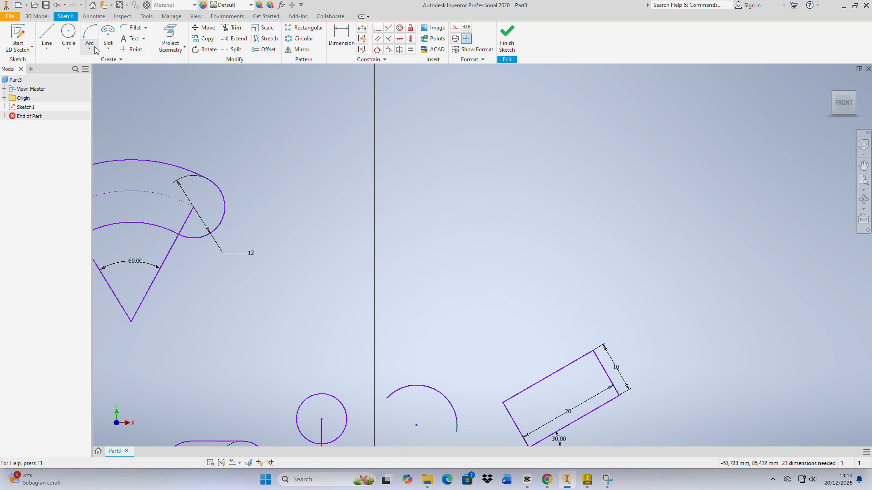
Step: Draw a two-point rectangle about 31 mm by 18 mm in the empty area above the tilted rectangle
{"action": "left_click", "coordinate": [108, 48]}
{"action": "left_click", "coordinate": [127, 64]}
{"action": "middle_click_drag", "start_coordinate": [494, 125], "coordinate": [384, 158]}
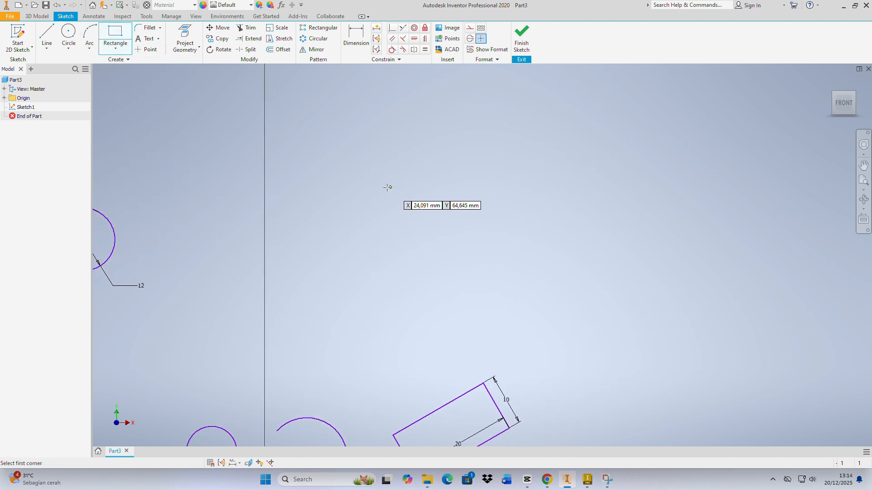
{"action": "left_click", "coordinate": [356, 216]}
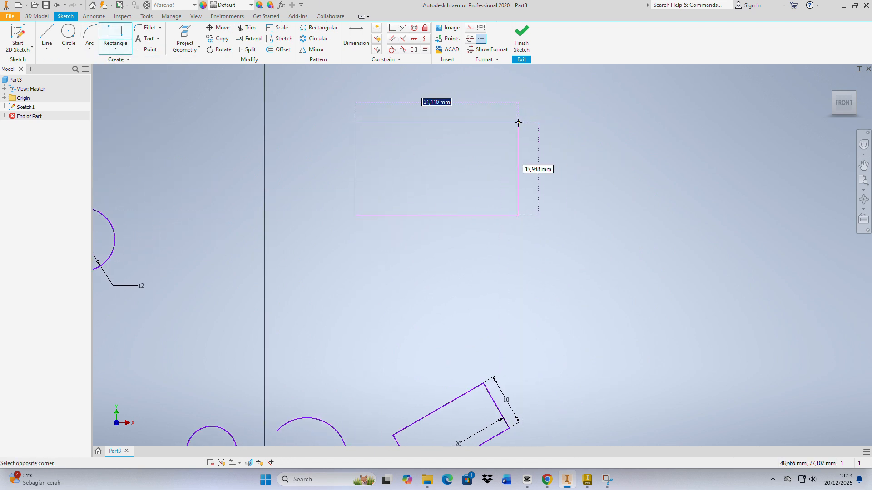
{"action": "left_click", "coordinate": [518, 122]}
{"action": "right_click", "coordinate": [555, 124]}
{"action": "left_click", "coordinate": [584, 122]}
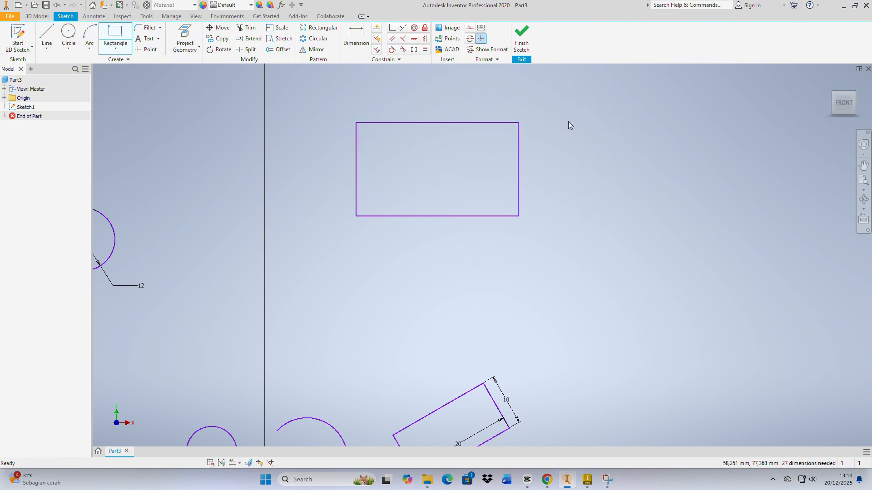
Step: Fillet all four corners of the new rectangle with a 3 mm radius
{"action": "middle_click_drag", "start_coordinate": [568, 122], "coordinate": [553, 129]}
{"action": "left_click", "coordinate": [146, 28]}
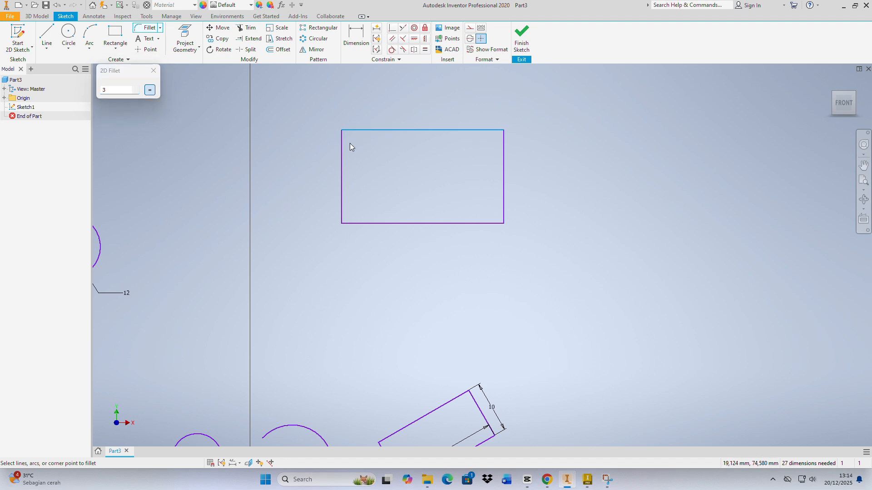
{"action": "left_click", "coordinate": [359, 130]}
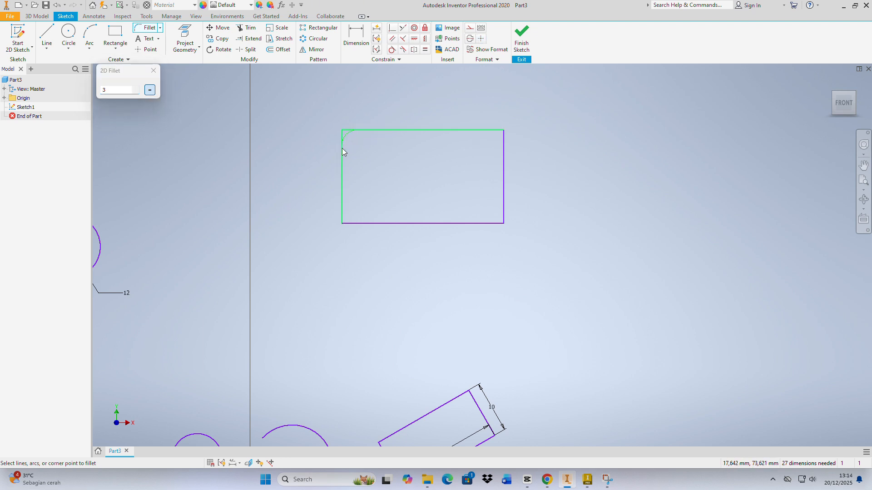
{"action": "left_click", "coordinate": [341, 148]}
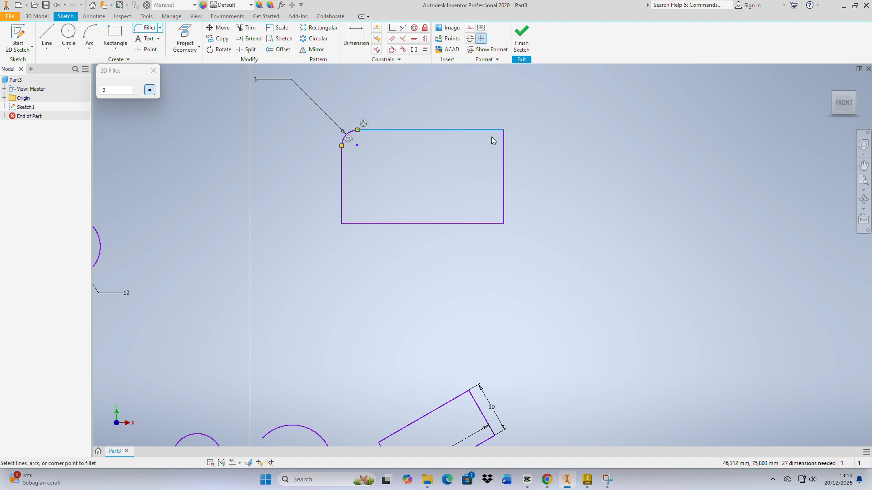
{"action": "left_click", "coordinate": [502, 144]}
{"action": "scroll", "coordinate": [504, 146], "scroll_direction": "up", "scroll_amount": 5}
{"action": "scroll", "coordinate": [480, 122], "scroll_direction": "down", "scroll_amount": 2}
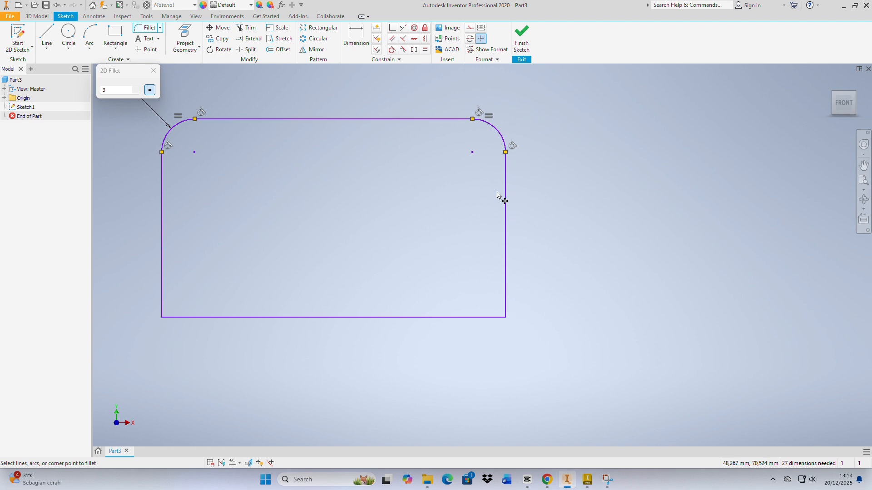
{"action": "left_click", "coordinate": [473, 318]}
{"action": "scroll", "coordinate": [509, 263], "scroll_direction": "down", "scroll_amount": 2}
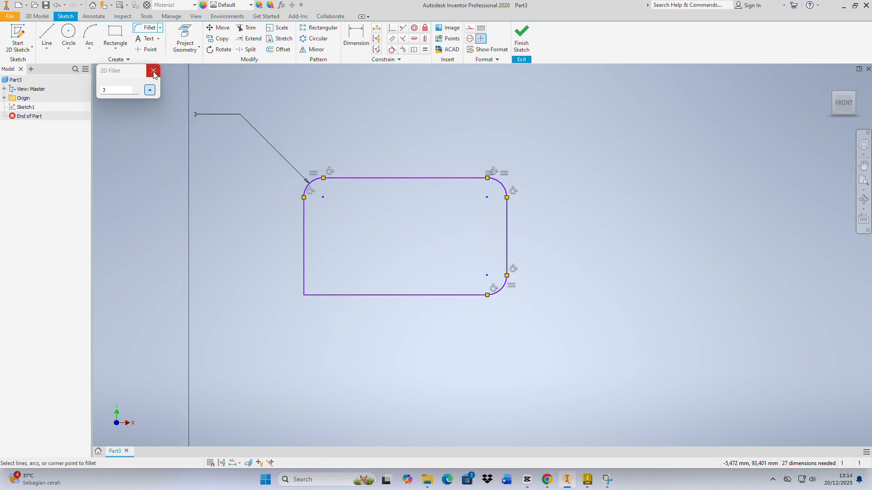
{"action": "left_click", "coordinate": [305, 282]}
{"action": "left_click", "coordinate": [334, 296]}
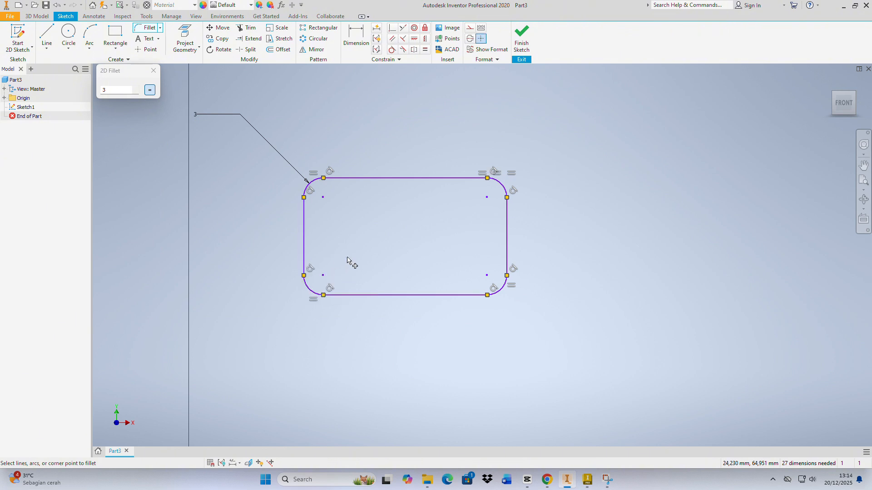
{"action": "left_click", "coordinate": [154, 71]}
{"action": "scroll", "coordinate": [386, 169], "scroll_direction": "down", "scroll_amount": 2}
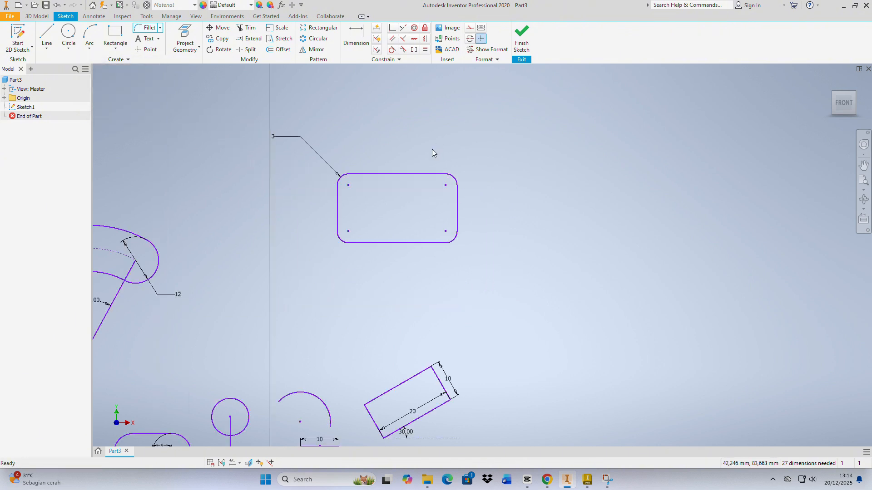
{"action": "left_click", "coordinate": [160, 28]}
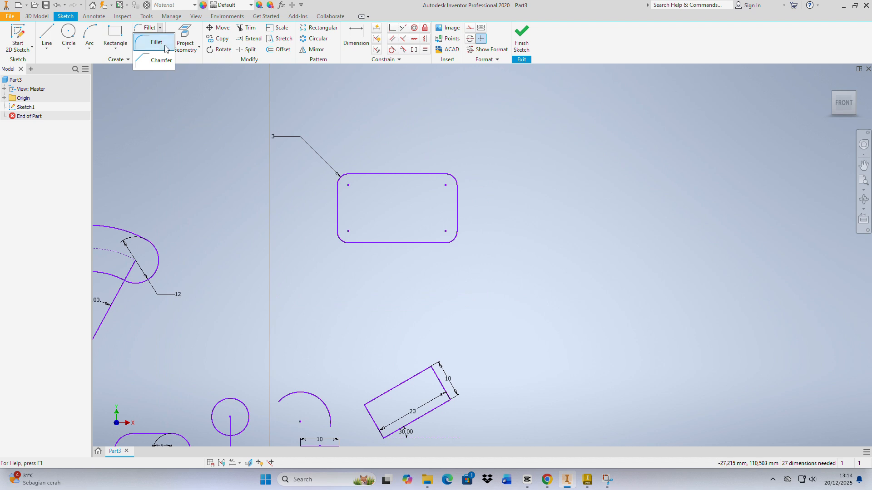
{"action": "left_click", "coordinate": [370, 127]}
{"action": "left_click", "coordinate": [160, 28]}
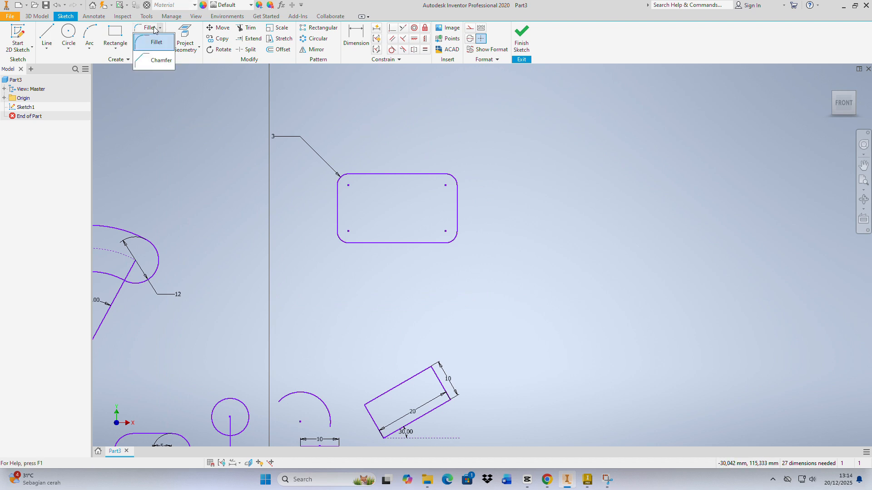
{"action": "left_click", "coordinate": [160, 27]}
Step: Draw a two-point rectangle in the empty area to the right of the filleted rectangle
{"action": "middle_click_drag", "start_coordinate": [469, 183], "coordinate": [352, 229]}
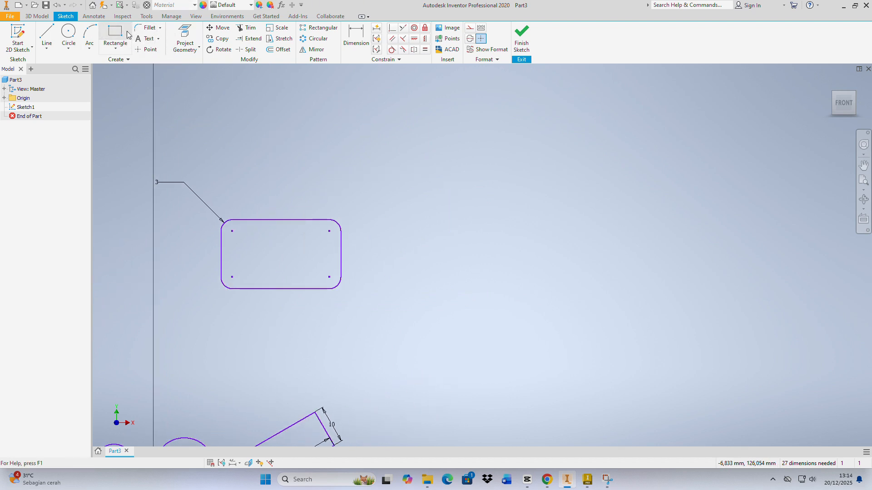
{"action": "left_click", "coordinate": [124, 35]}
{"action": "left_click", "coordinate": [516, 260]}
{"action": "left_click", "coordinate": [664, 179]}
{"action": "right_click", "coordinate": [664, 178]}
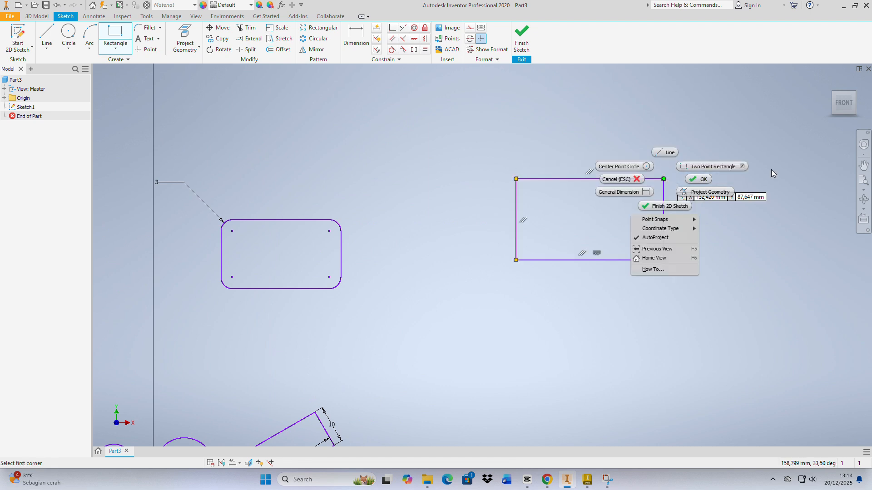
{"action": "left_click", "coordinate": [695, 180]}
{"action": "middle_click_drag", "start_coordinate": [695, 180], "coordinate": [371, 133]}
Step: Chamfer the two upper corners of the new rectangle with an equal distance of 4 mm
{"action": "left_click", "coordinate": [160, 28]}
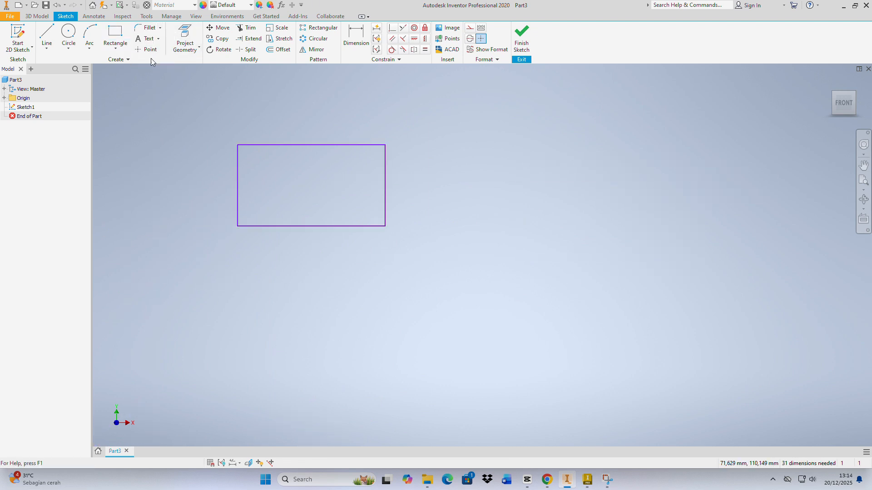
{"action": "left_click", "coordinate": [151, 58]}
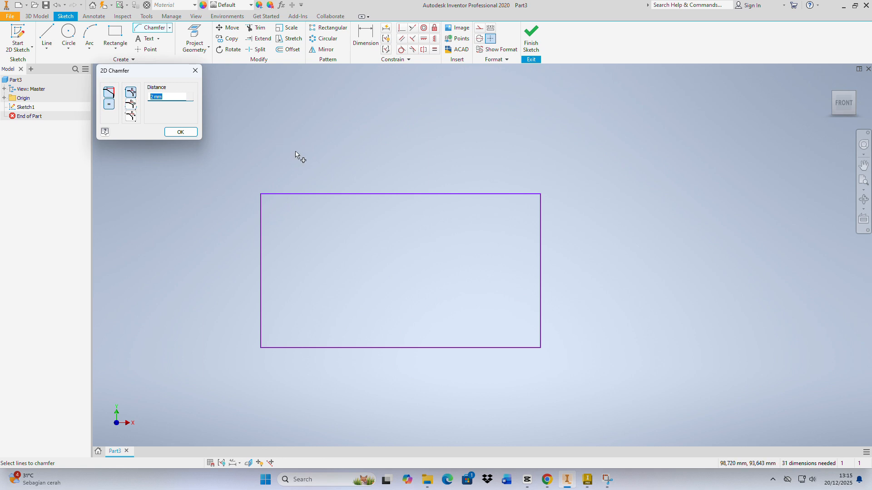
{"action": "type", "text": "4"}
{"action": "left_click", "coordinate": [285, 195]}
{"action": "left_click", "coordinate": [261, 222]}
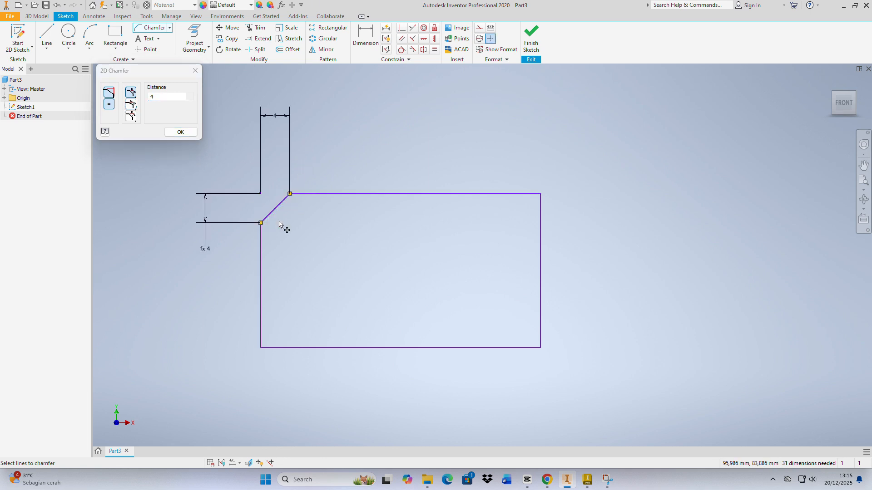
{"action": "left_click", "coordinate": [502, 194]}
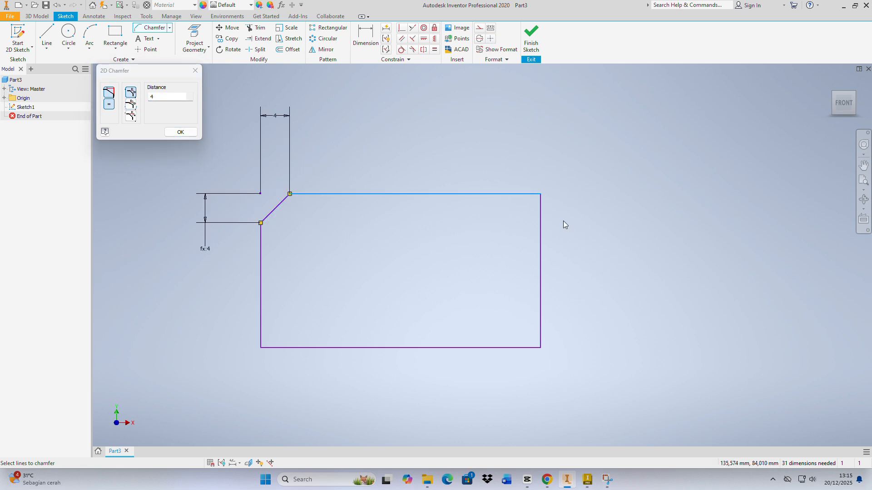
{"action": "left_click", "coordinate": [541, 237]}
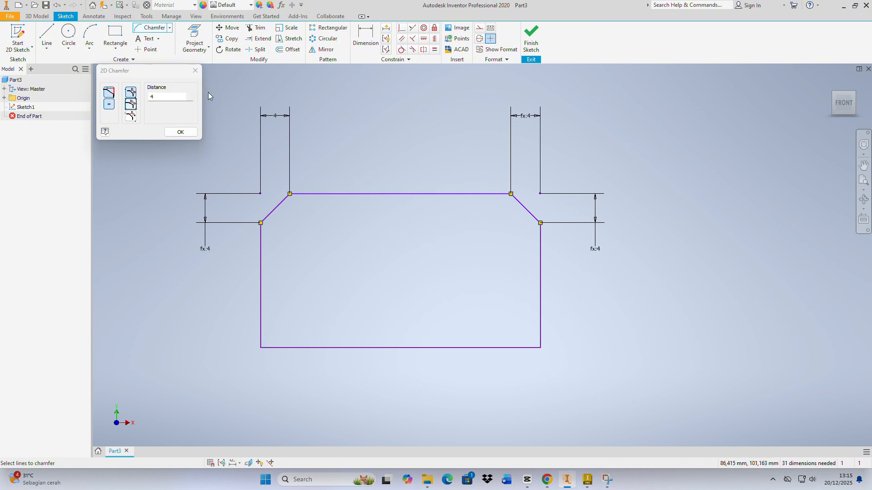
{"action": "left_click", "coordinate": [180, 132]}
{"action": "scroll", "coordinate": [357, 139], "scroll_direction": "up", "scroll_amount": 3}
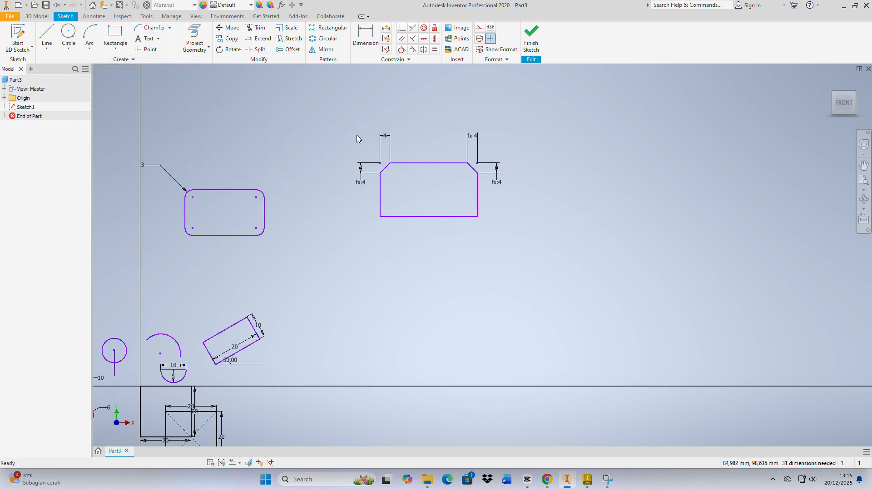
{"action": "scroll", "coordinate": [356, 135], "scroll_direction": "up", "scroll_amount": 2}
{"action": "middle_click_drag", "start_coordinate": [304, 157], "coordinate": [416, 146]}
{"action": "scroll", "coordinate": [372, 212], "scroll_direction": "down", "scroll_amount": 3}
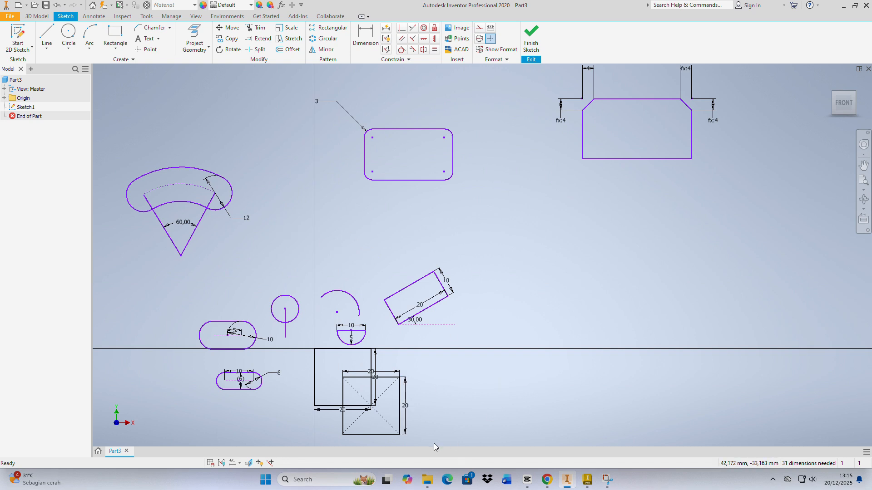
Step: Switch to Inventor Professional 2026, create a part from the metric Standard (mm).ipt template, and start a 2D sketch on the YZ plane
{"action": "left_click", "coordinate": [588, 481]}
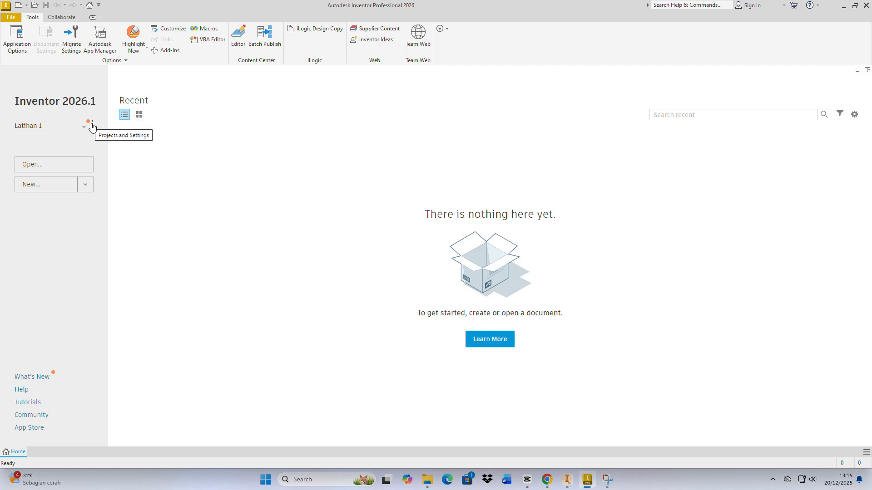
{"action": "left_click", "coordinate": [68, 187]}
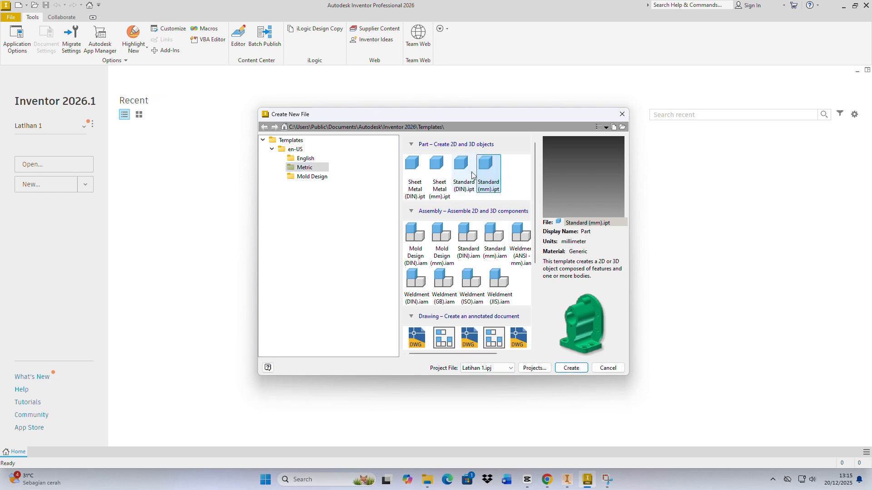
{"action": "double_click", "coordinate": [490, 167]}
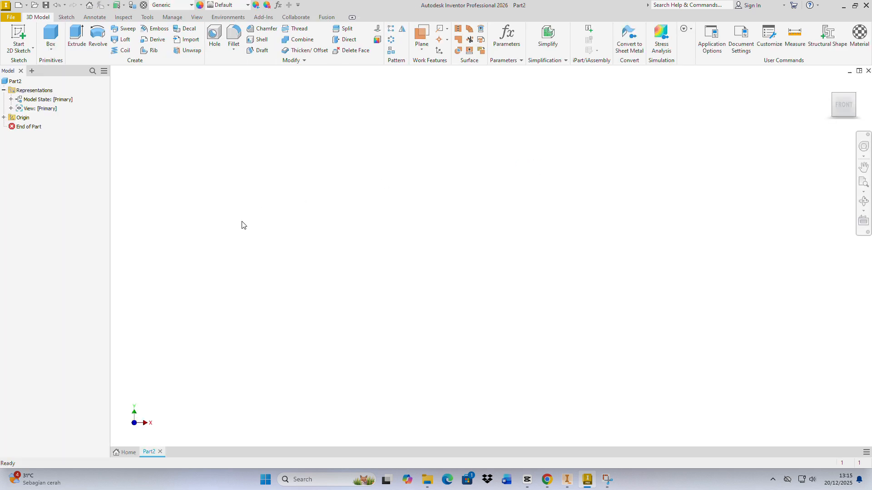
{"action": "left_click", "coordinate": [24, 35]}
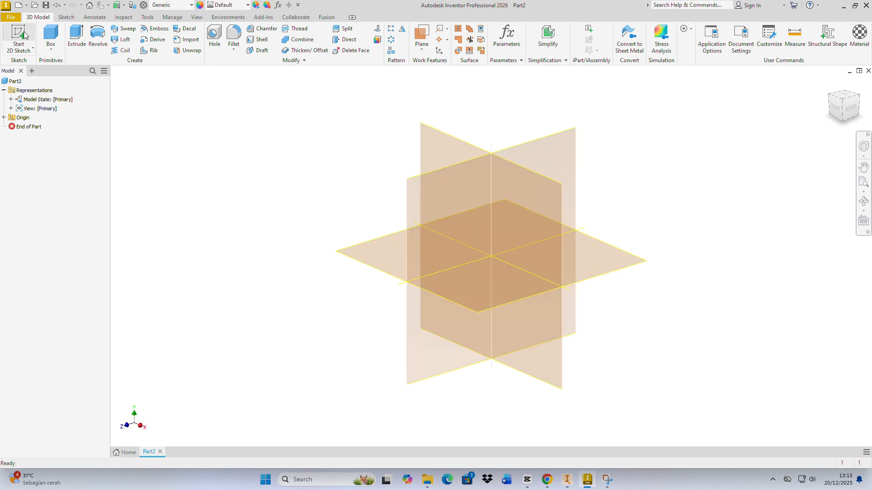
{"action": "left_click", "coordinate": [448, 168]}
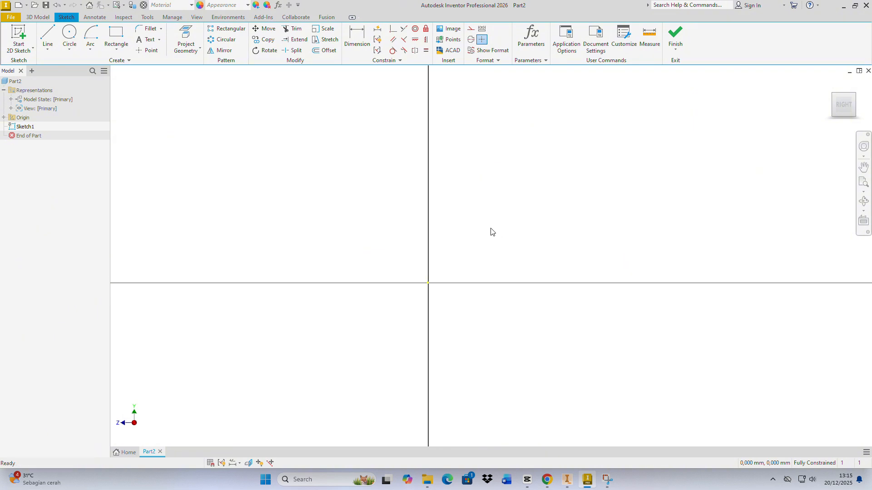
{"action": "left_click", "coordinate": [50, 51]}
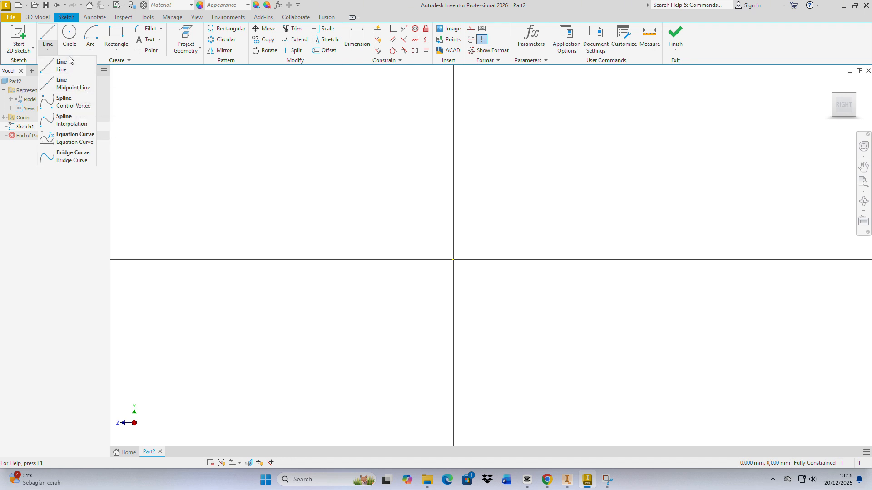
{"action": "left_click", "coordinate": [75, 91]}
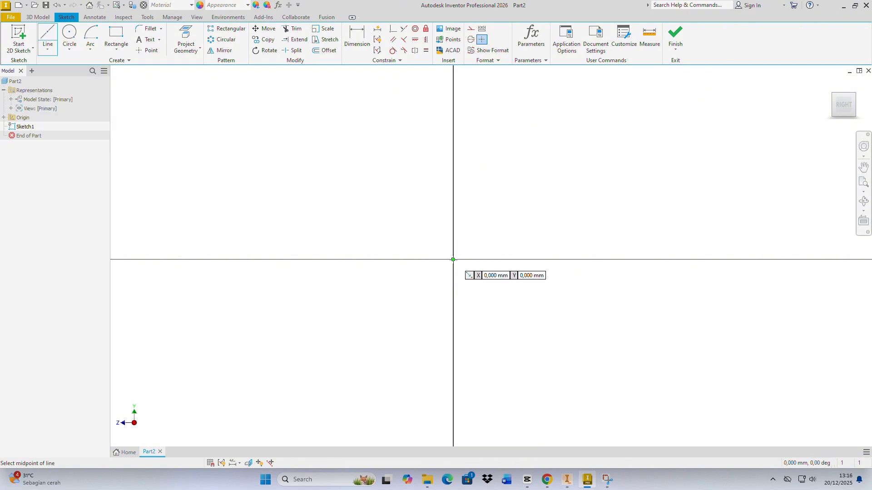
{"action": "left_click", "coordinate": [454, 260]}
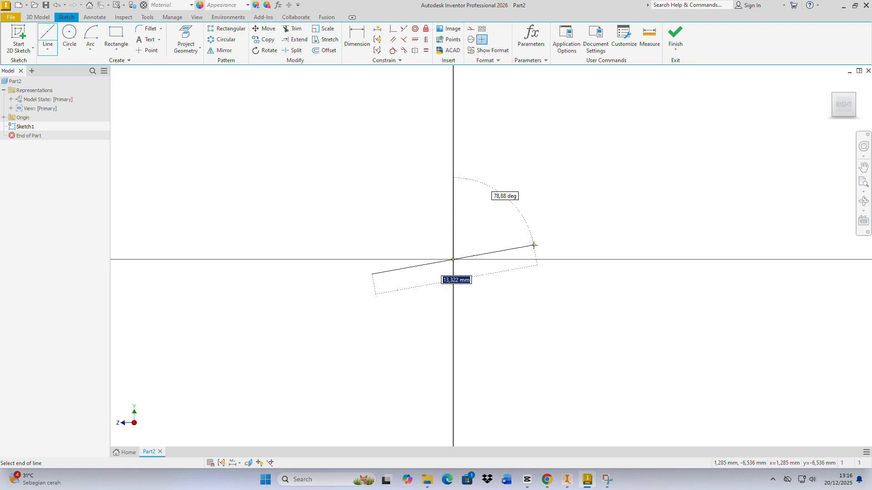
{"action": "key", "text": "Escape"}
{"action": "left_click", "coordinate": [220, 162]}
{"action": "key", "text": "Escape"}
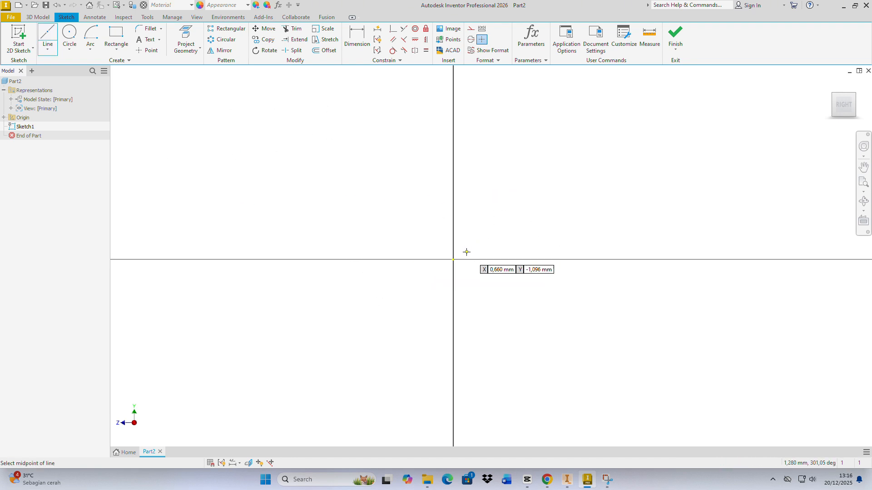
{"action": "left_click", "coordinate": [453, 259]}
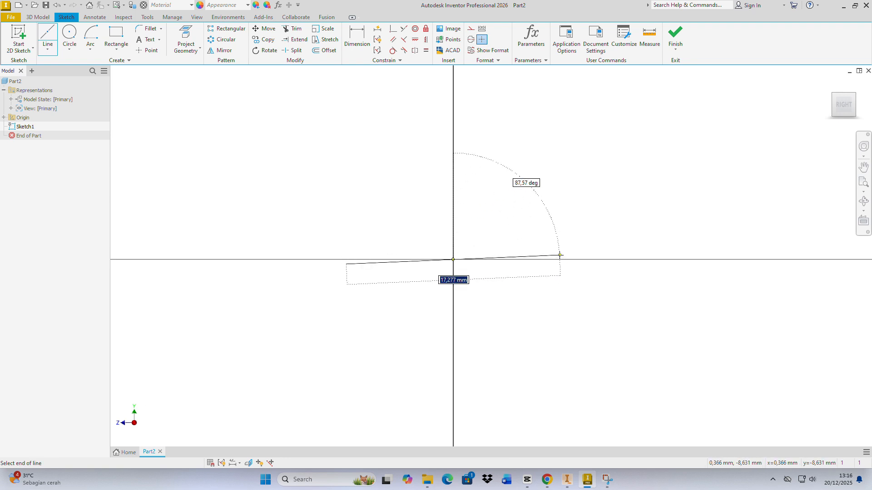
{"action": "key", "text": "Escape"}
Step: Draw a horizontal 20 mm midpoint line in the empty area to the upper left of the origin
{"action": "left_click", "coordinate": [262, 152]}
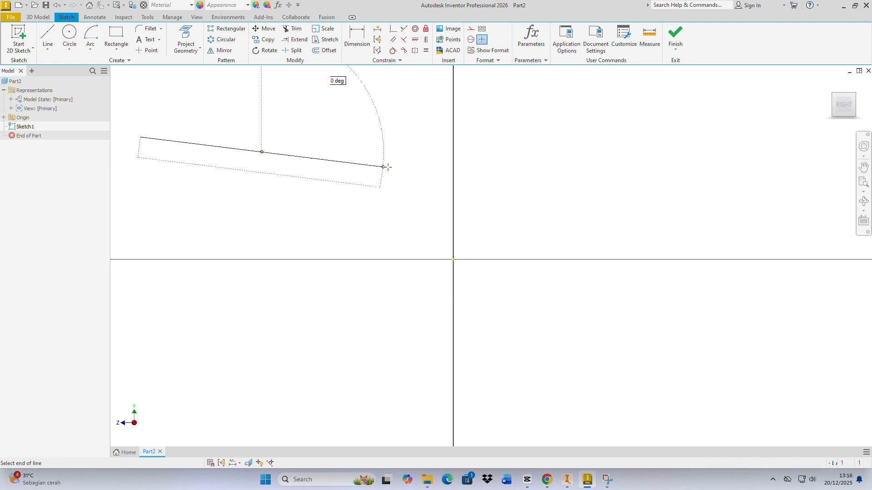
{"action": "middle_click_drag", "start_coordinate": [375, 149], "coordinate": [523, 198]}
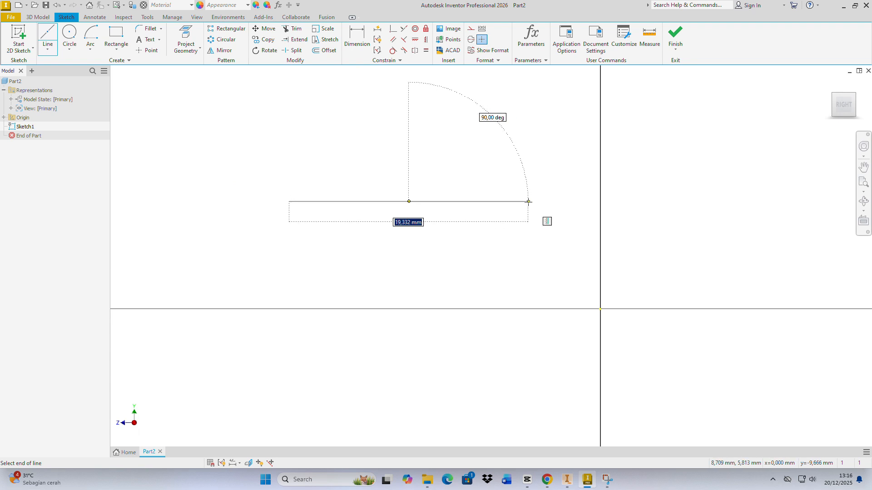
{"action": "type", "text": "20"}
{"action": "key", "text": "Return"}
{"action": "right_click", "coordinate": [529, 200]}
{"action": "left_click", "coordinate": [558, 205]}
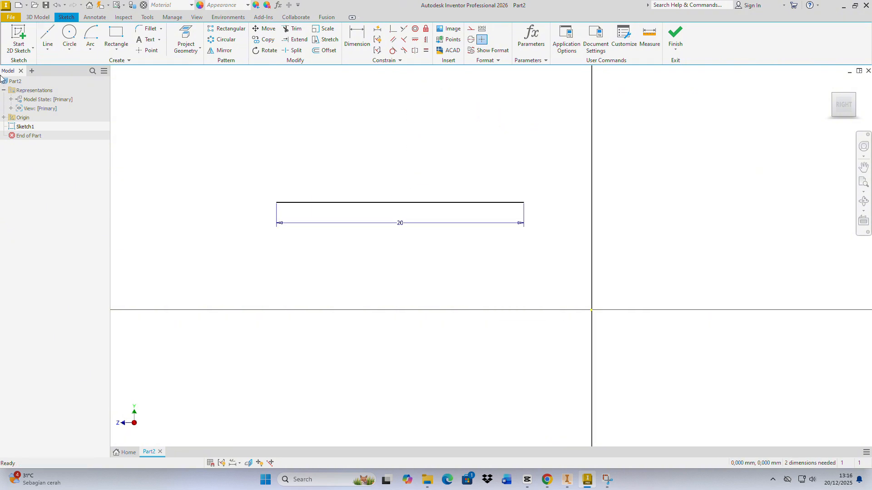
{"action": "left_click", "coordinate": [76, 48]}
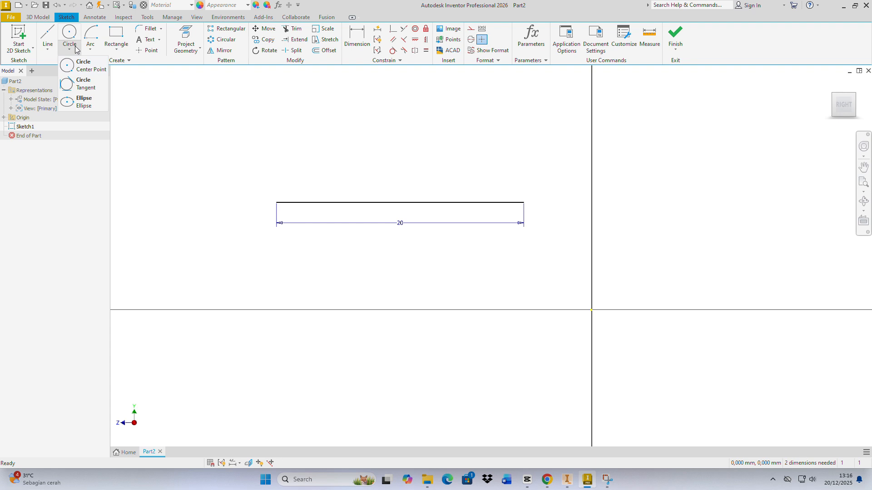
{"action": "left_click", "coordinate": [214, 93]}
{"action": "left_click", "coordinate": [92, 52]}
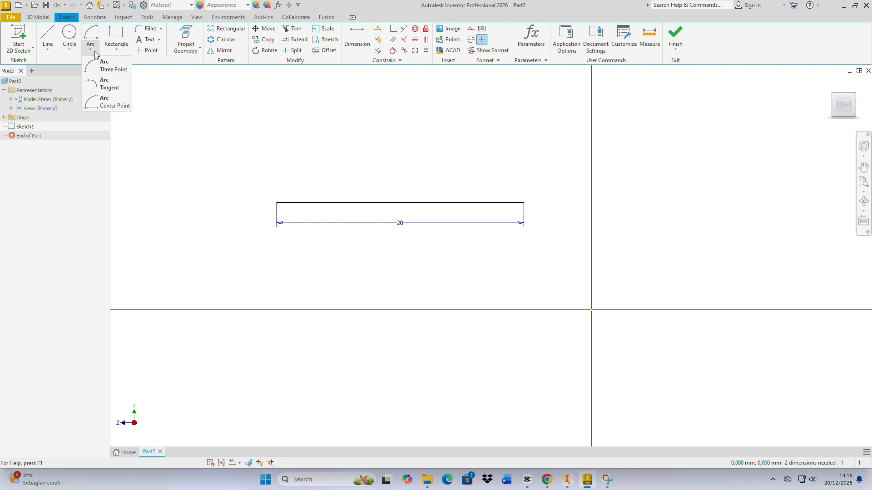
{"action": "left_click", "coordinate": [145, 73]}
Step: Draw an inscribed six-sided polygon centred on the sketch origin, about 14.4 mm across flats, with one vertex straight above the centre
{"action": "left_click", "coordinate": [123, 49]}
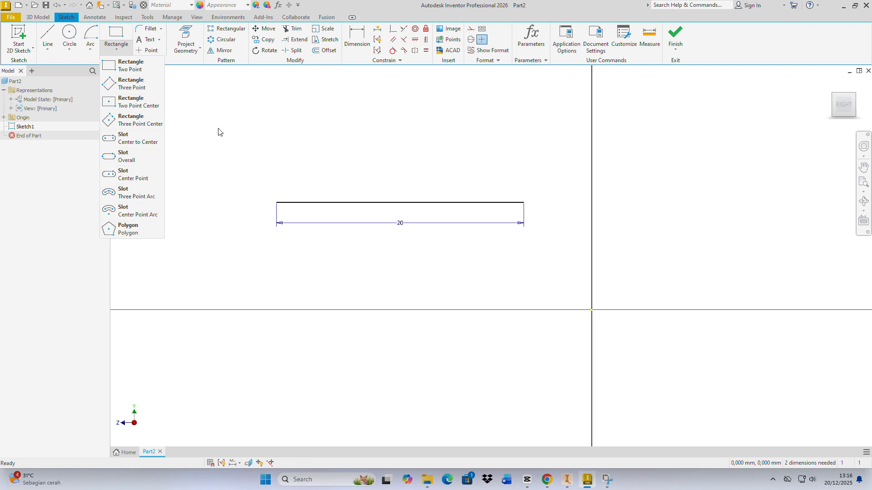
{"action": "left_click", "coordinate": [134, 231]}
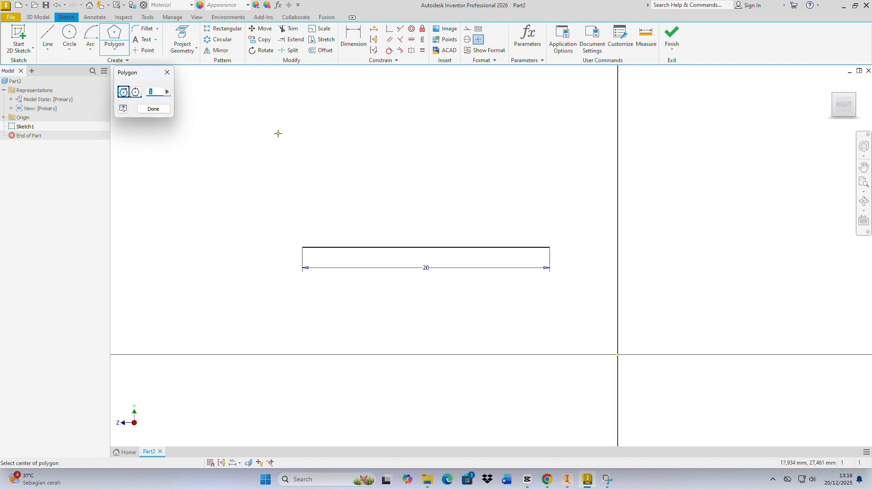
{"action": "middle_click_drag", "start_coordinate": [279, 136], "coordinate": [359, 242]}
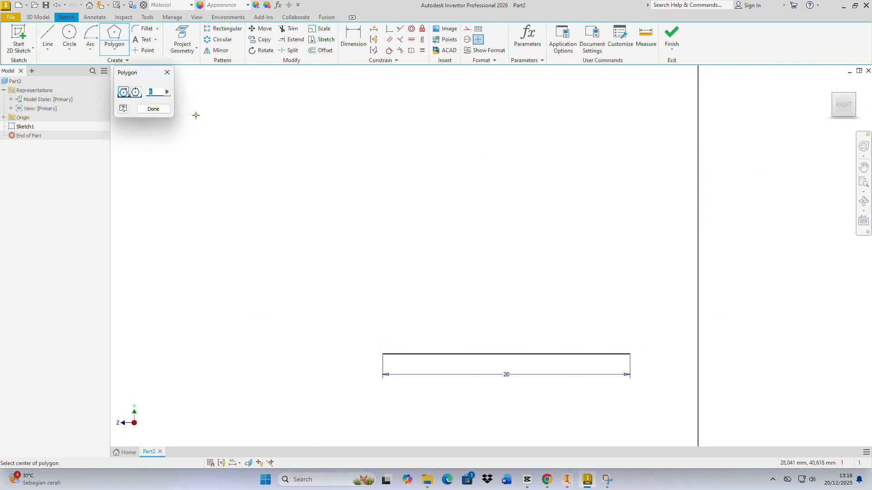
{"action": "type", "text": "6"}
{"action": "left_click", "coordinate": [232, 166]}
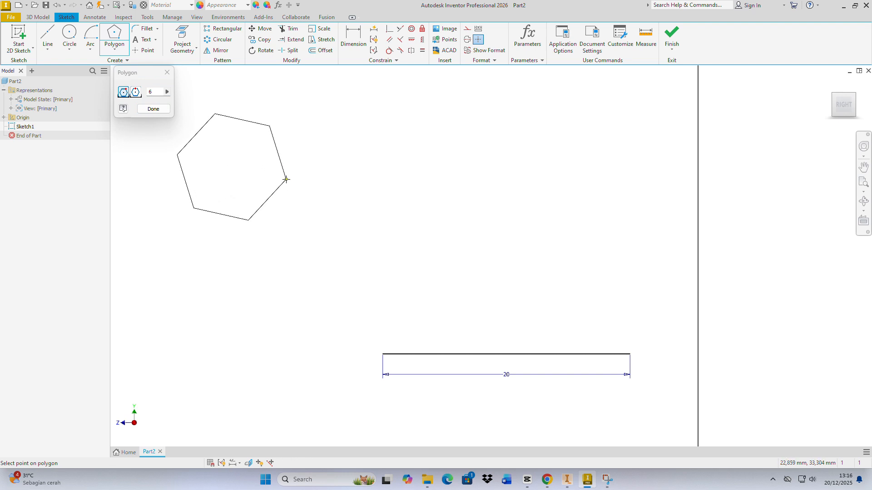
{"action": "key", "text": "Escape"}
{"action": "middle_click_drag", "start_coordinate": [568, 379], "coordinate": [350, 249]}
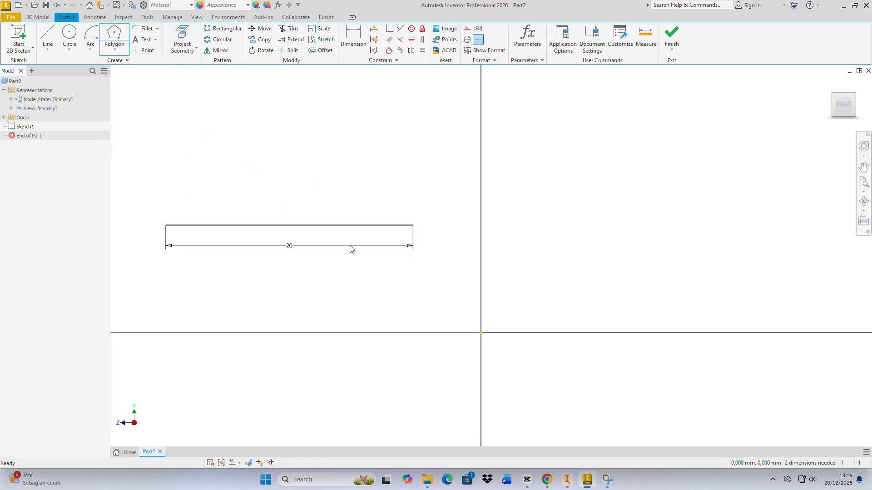
{"action": "key", "text": "Return"}
{"action": "middle_click_drag", "start_coordinate": [476, 320], "coordinate": [385, 260]}
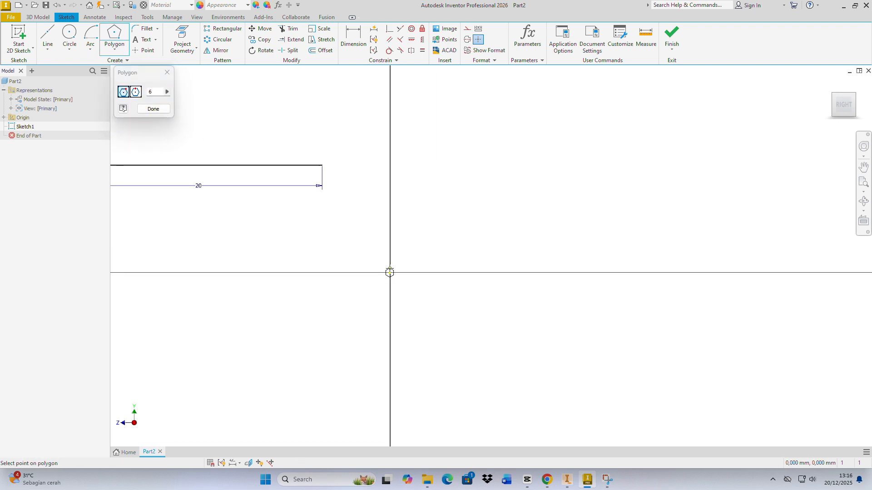
{"action": "left_click", "coordinate": [389, 273]}
{"action": "left_click", "coordinate": [390, 170]}
{"action": "key", "text": "Escape"}
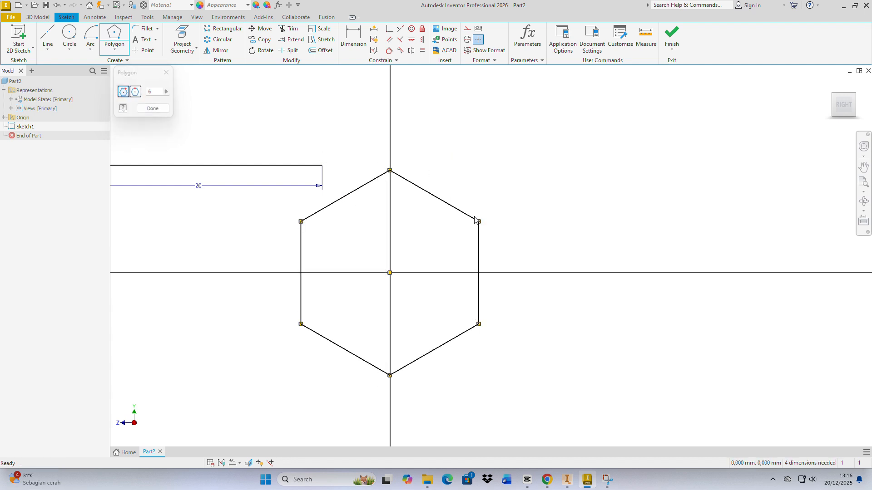
Step: Dimension the distance between two opposite slanted sides of the hexagon and set it to 15 mm
{"action": "key", "text": "d"}
{"action": "left_click", "coordinate": [442, 202]}
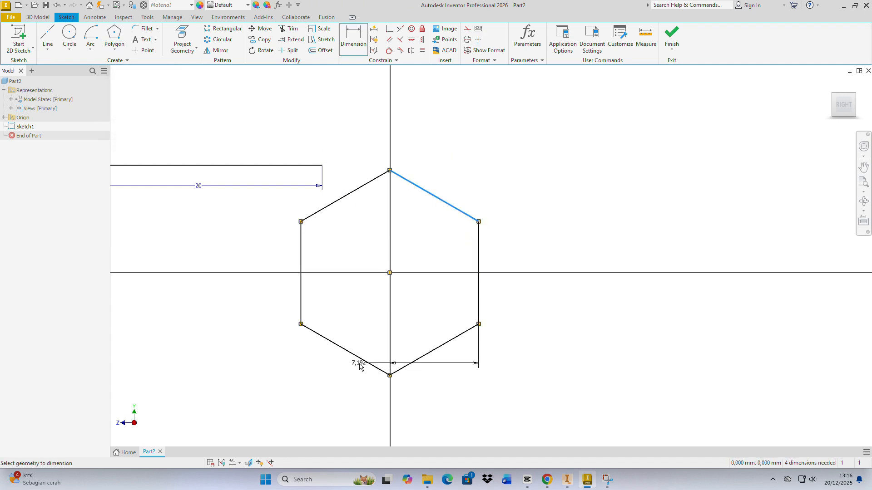
{"action": "left_click", "coordinate": [363, 360]}
{"action": "left_click", "coordinate": [571, 405]}
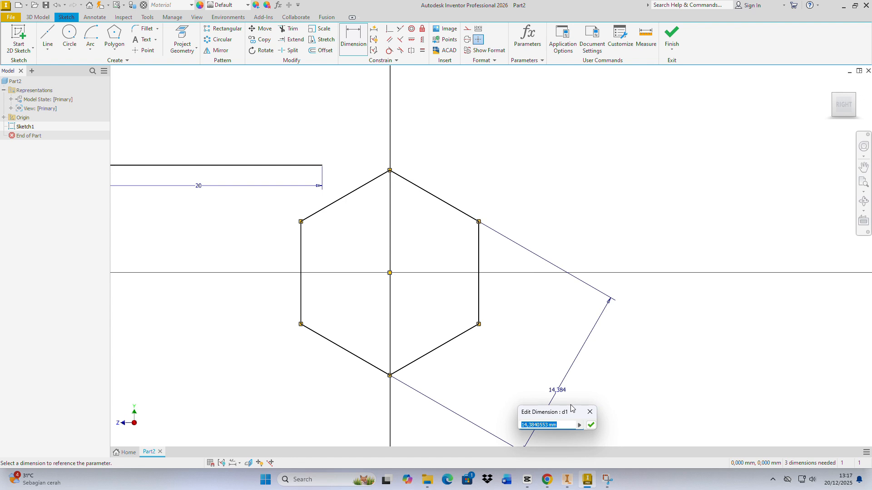
{"action": "type", "text": "15"}
{"action": "key", "text": "Return"}
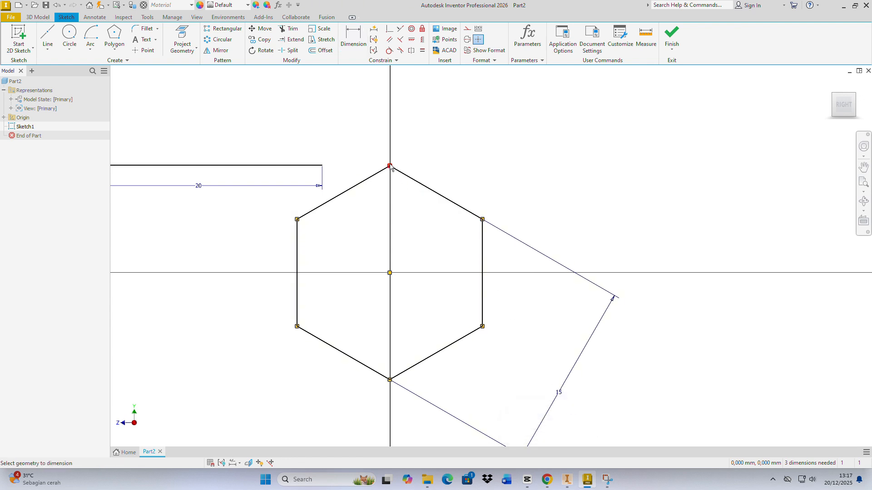
Step: Add a driven vertical dimension between the hexagon's uppermost and lowermost vertices
{"action": "left_click", "coordinate": [390, 166]}
{"action": "left_click", "coordinate": [389, 380]}
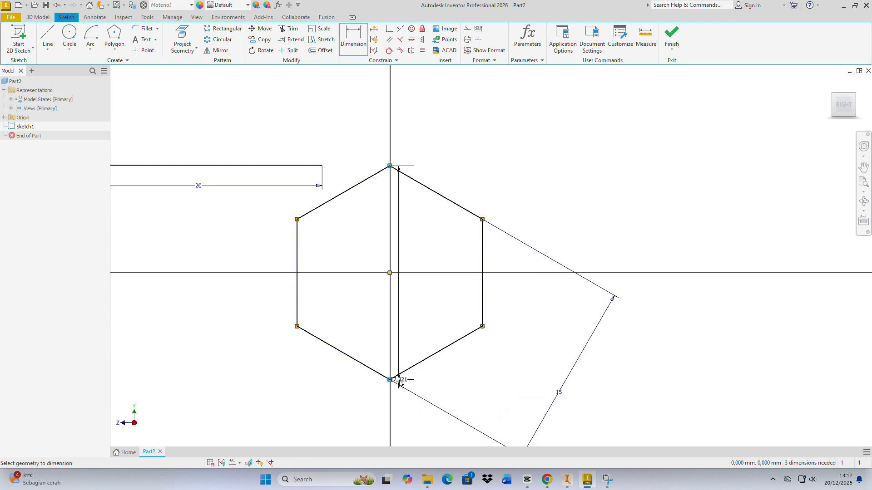
{"action": "left_click", "coordinate": [637, 297]}
{"action": "left_click", "coordinate": [197, 84]}
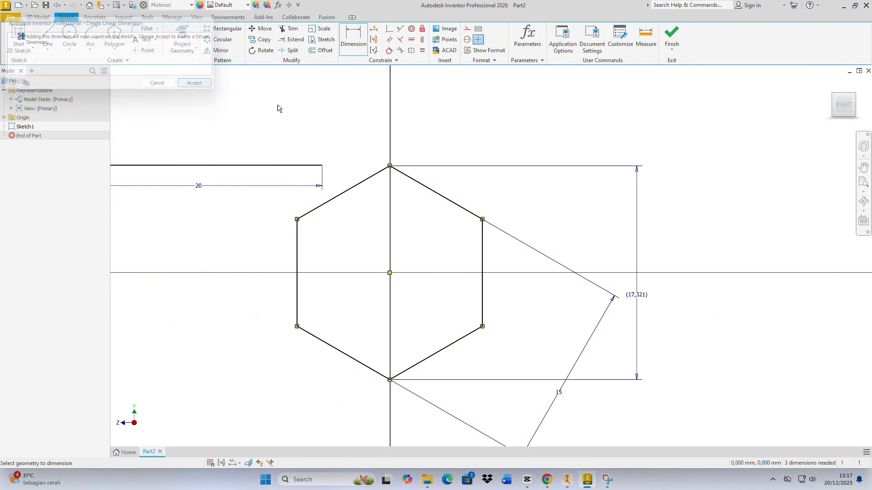
{"action": "key", "text": "Escape"}
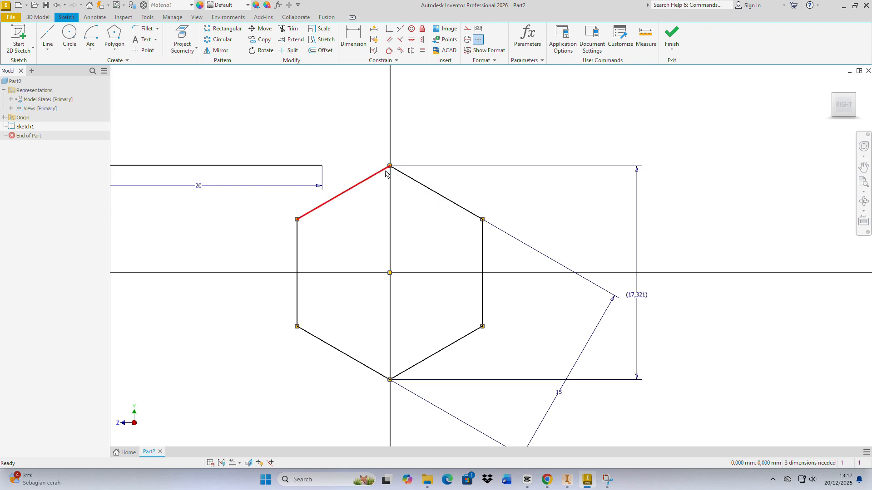
{"action": "middle_click_drag", "start_coordinate": [309, 209], "coordinate": [448, 296]}
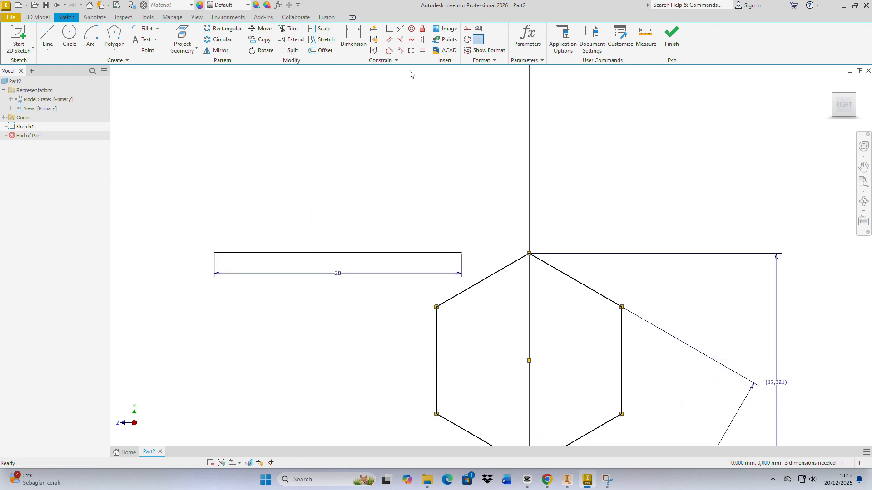